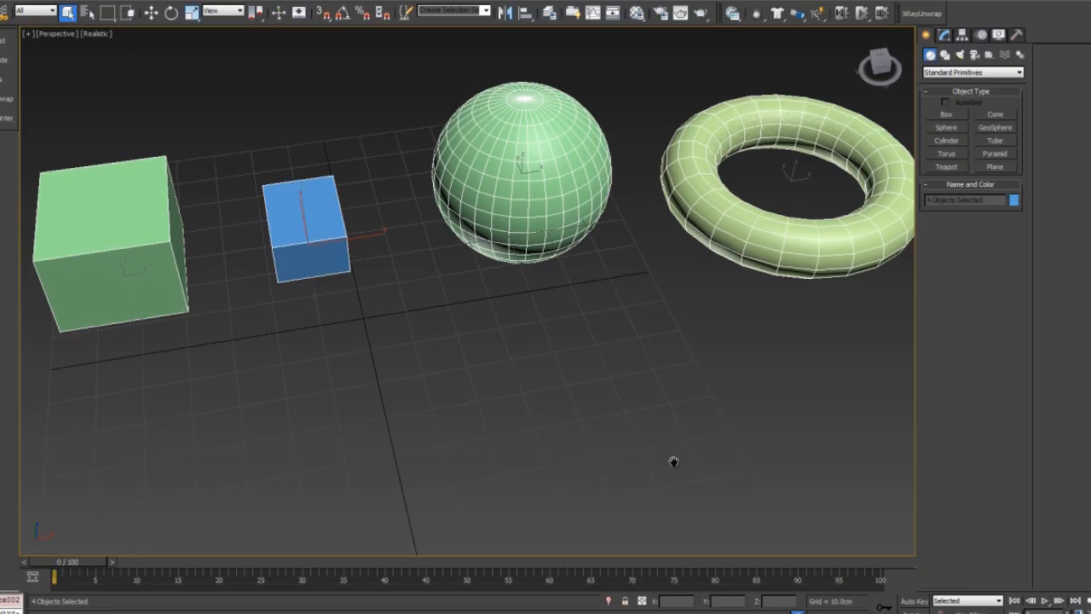
Step: Create a MultiMesher object from the KinematicLAB geometry category on the empty grid in front of the primitives
left_click(953, 72)
left_click(951, 239)
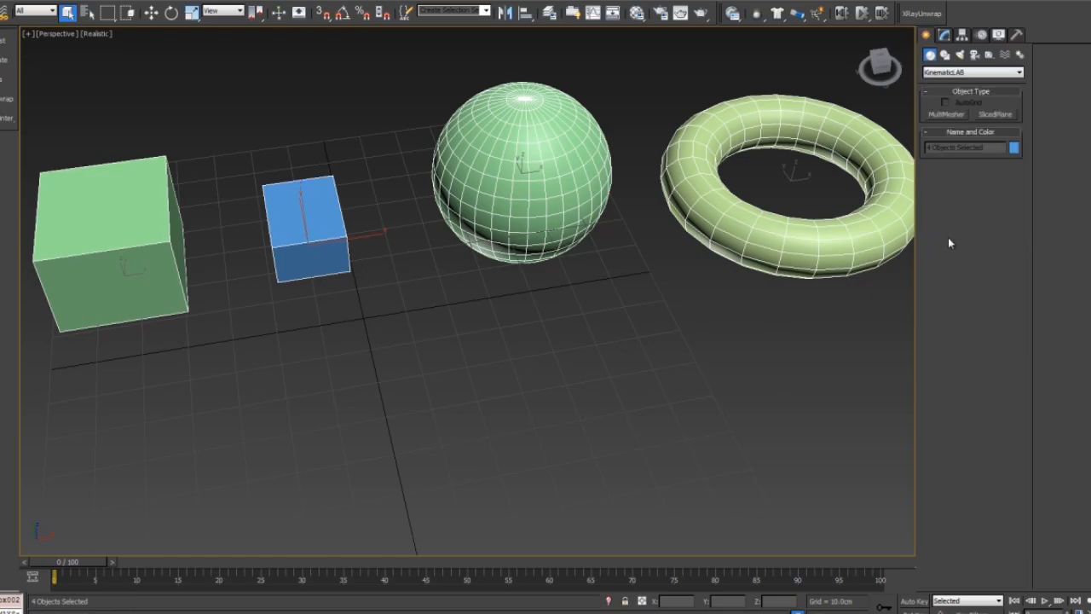
left_click(948, 114)
left_click(492, 360)
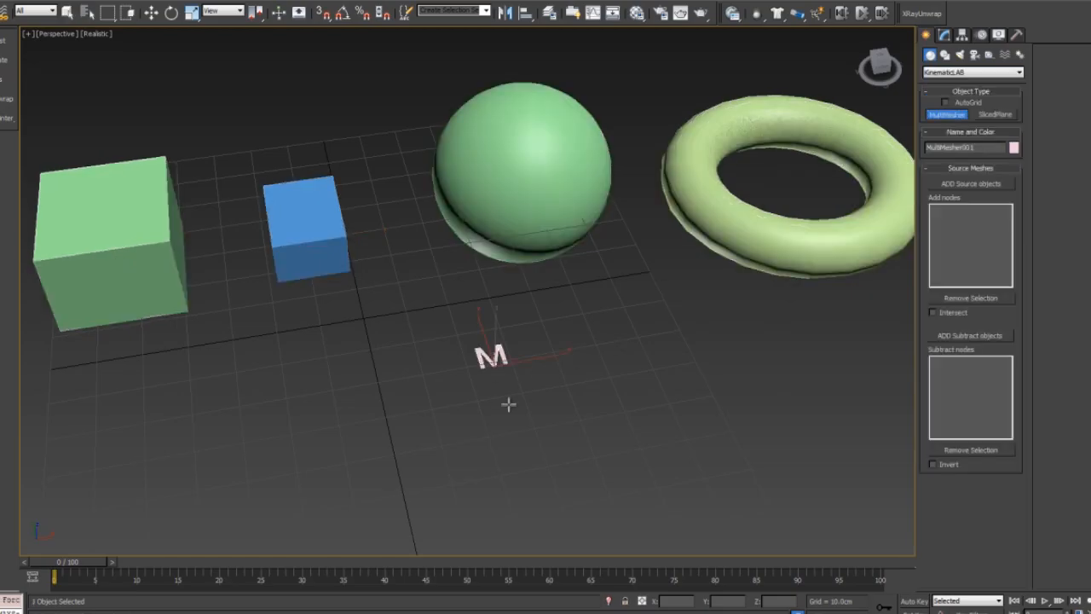
Step: Add Box001 and Box002 as source objects of the new MultiMesher
left_click(945, 36)
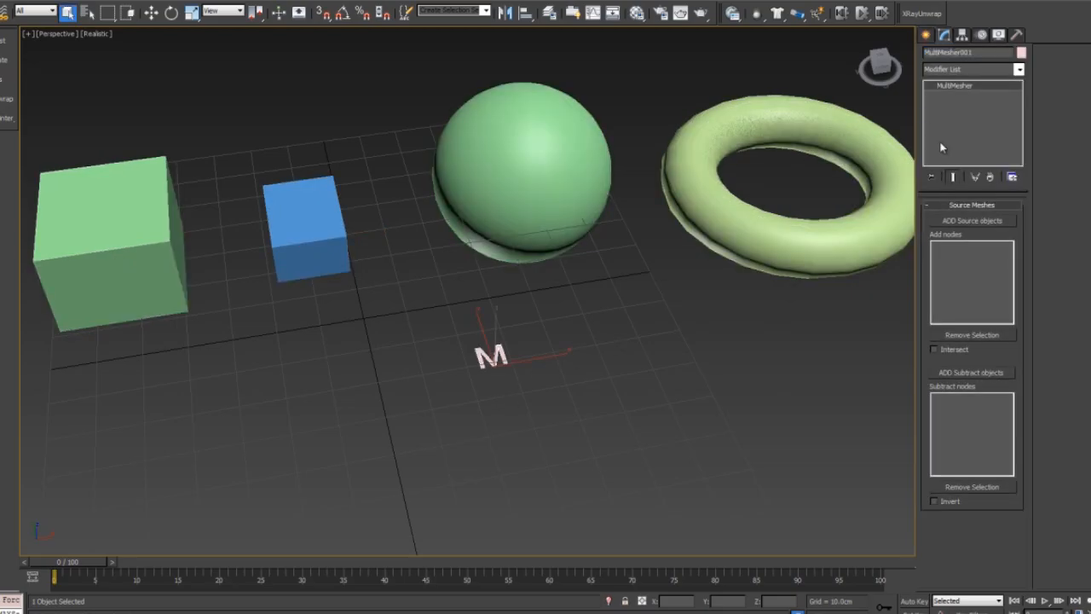
left_click(957, 222)
left_click_drag(682, 149, 686, 164)
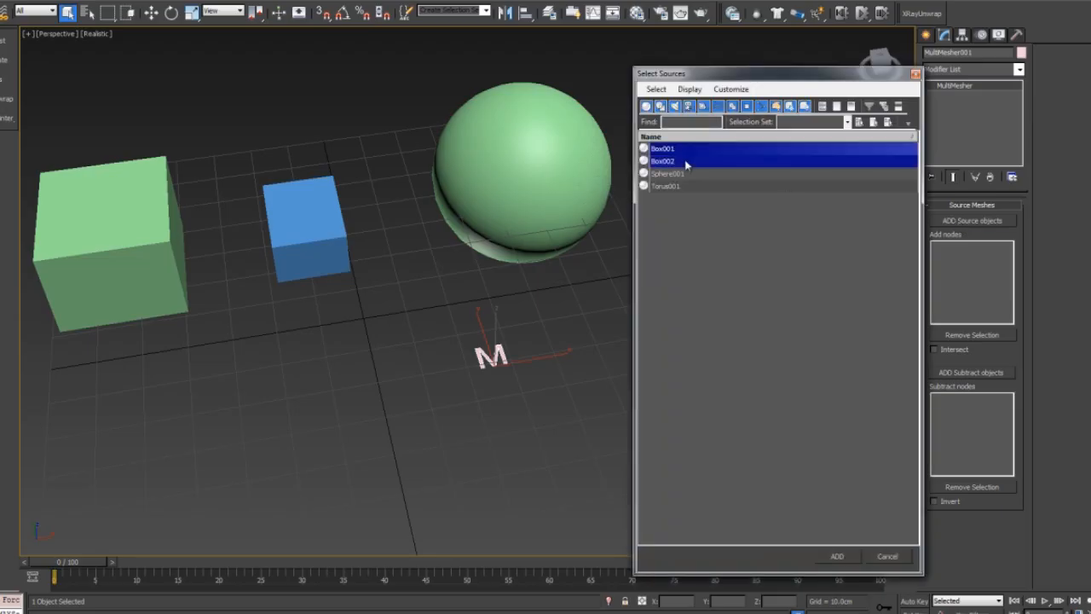
left_click(836, 557)
Step: Move the MultiMesher in front of its source boxes, to about X -1.2 cm, Y -43.8 cm
middle_click_drag(478, 373, 579, 389)
scroll(589, 353, "down", 3)
key("w")
left_click_drag(612, 365, 538, 436)
middle_click_drag(532, 424, 573, 402, "alt")
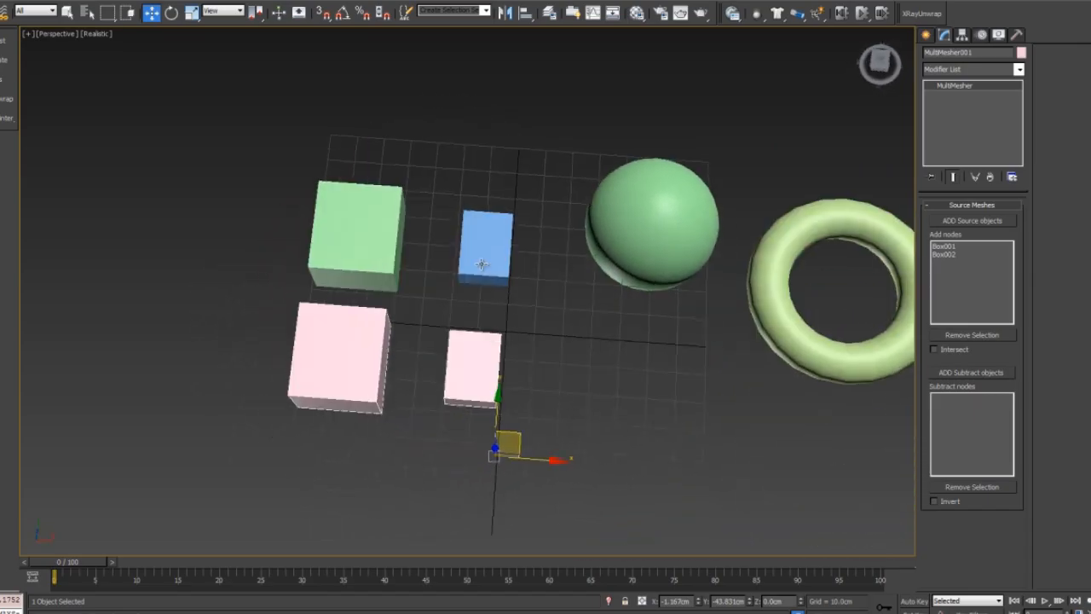
Step: Move the small blue box toward the big green box until they overlap, at about X -34.1 cm
left_click(483, 268)
left_click_drag(482, 268, 515, 239)
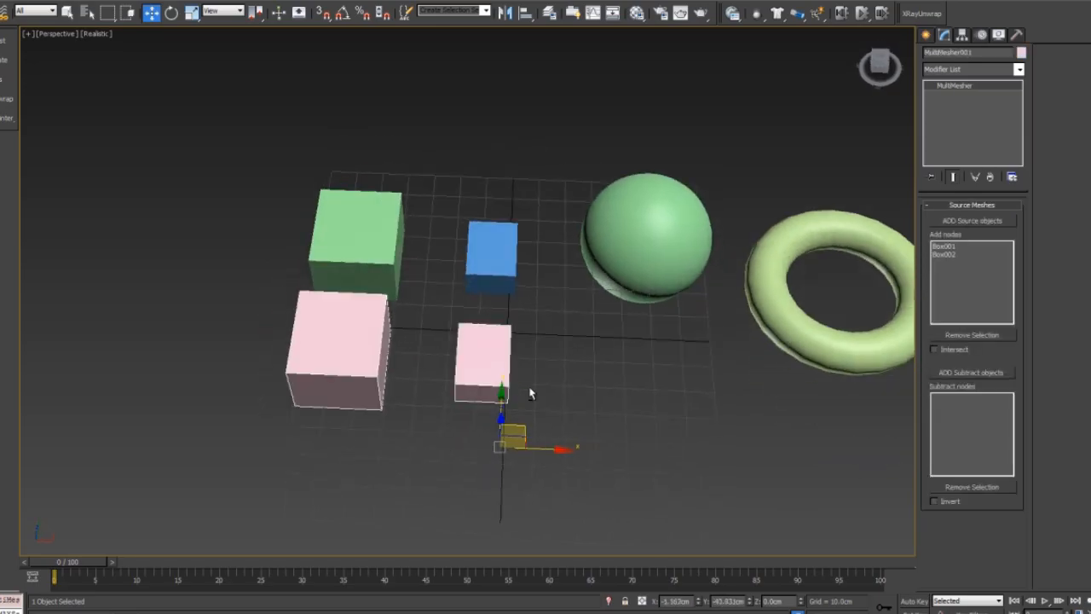
middle_click_drag(529, 388, 522, 384, "alt")
middle_click_drag(599, 426, 605, 355, "alt")
mouse_move(549, 318)
middle_mouse_down("alt")
mouse_move(527, 314)
mouse_move(546, 305)
mouse_move(560, 315)
middle_mouse_up("alt")
left_click(512, 275)
mouse_move(543, 286)
left_mouse_down()
mouse_move(430, 287)
mouse_move(454, 291)
mouse_move(283, 268)
mouse_move(532, 294)
mouse_move(448, 289)
mouse_move(470, 291)
mouse_move(339, 320)
mouse_move(466, 301)
left_mouse_up()
Step: With Auto Key on, keyframe the blue box at frame 25 moved along X away from the green box
key("F3")
key("e")
left_click_drag(214, 564, 267, 573)
left_click(925, 602)
key("w")
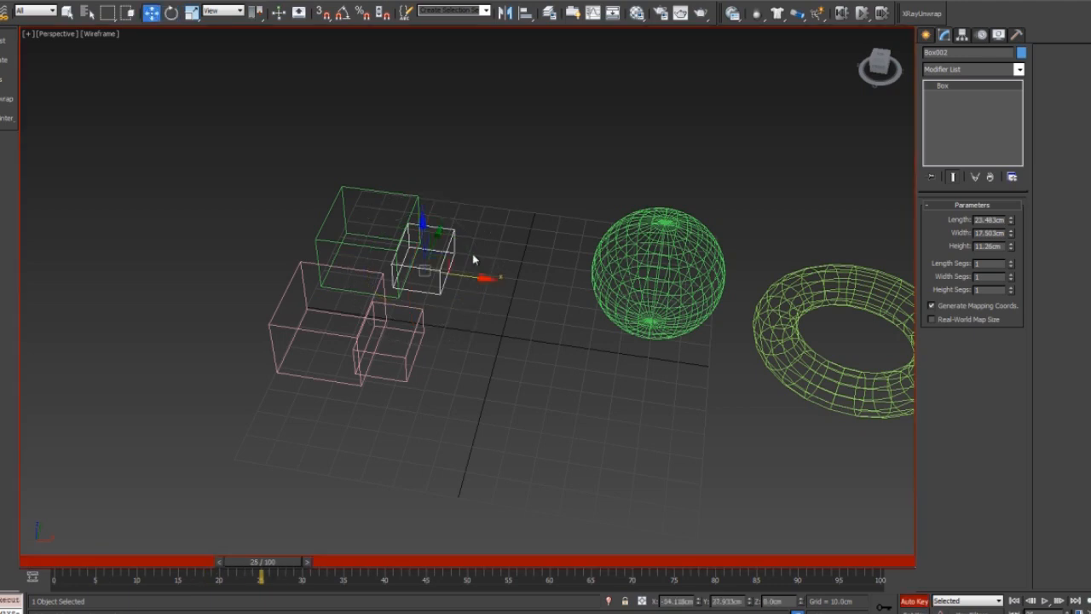
left_click_drag(467, 277, 585, 300)
Step: Play back the blue box's animation in the shaded view and turn off Auto Key
key("/")
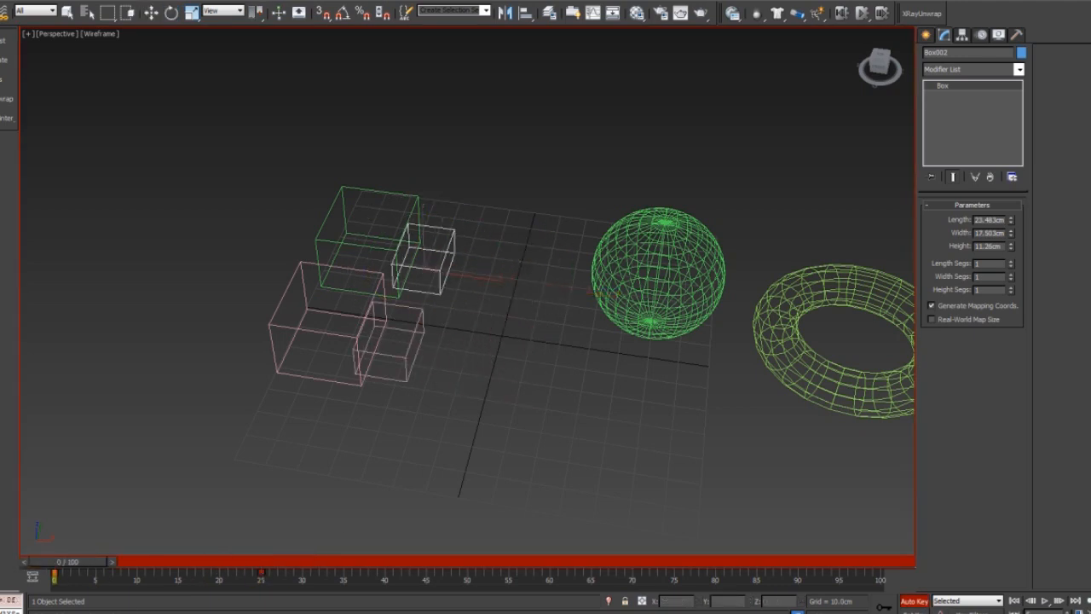
key("F3")
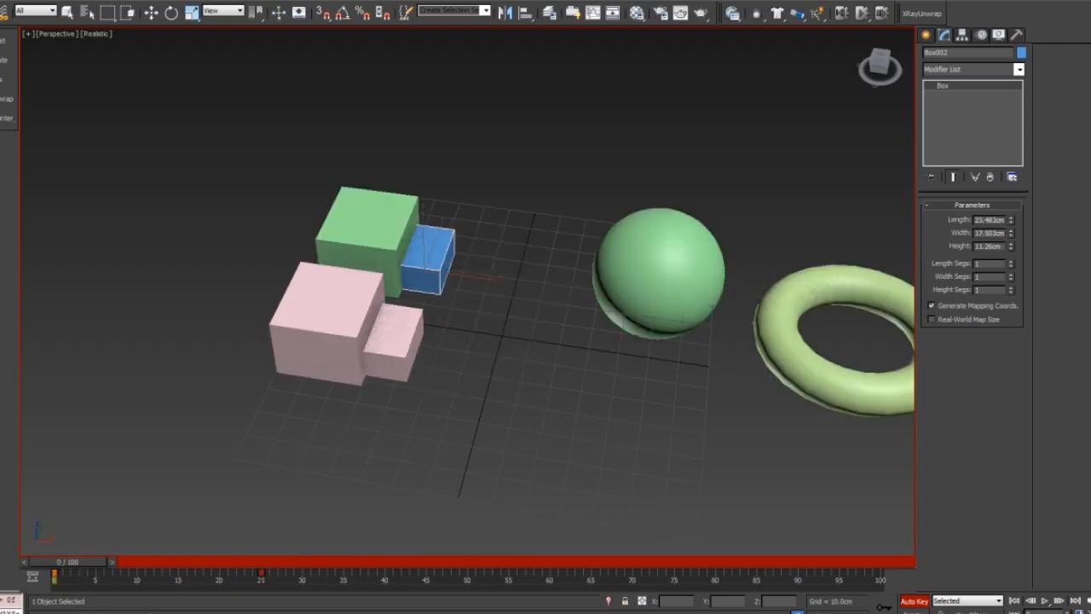
key("n")
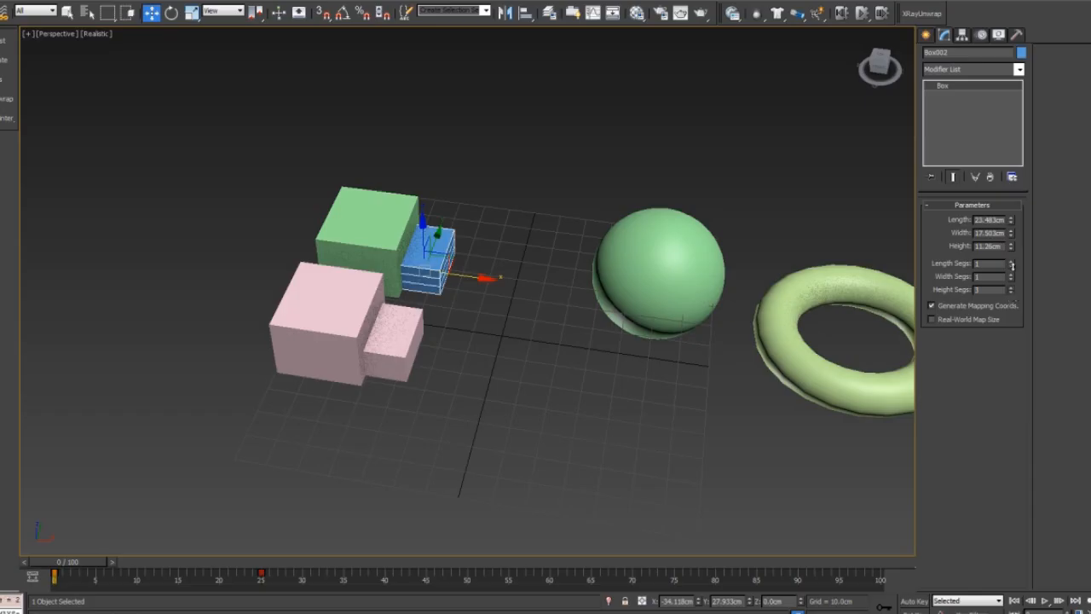
Step: Set the viewport display to Shaded with Edged Faces and give the blue box 3 height segments
key("F4")
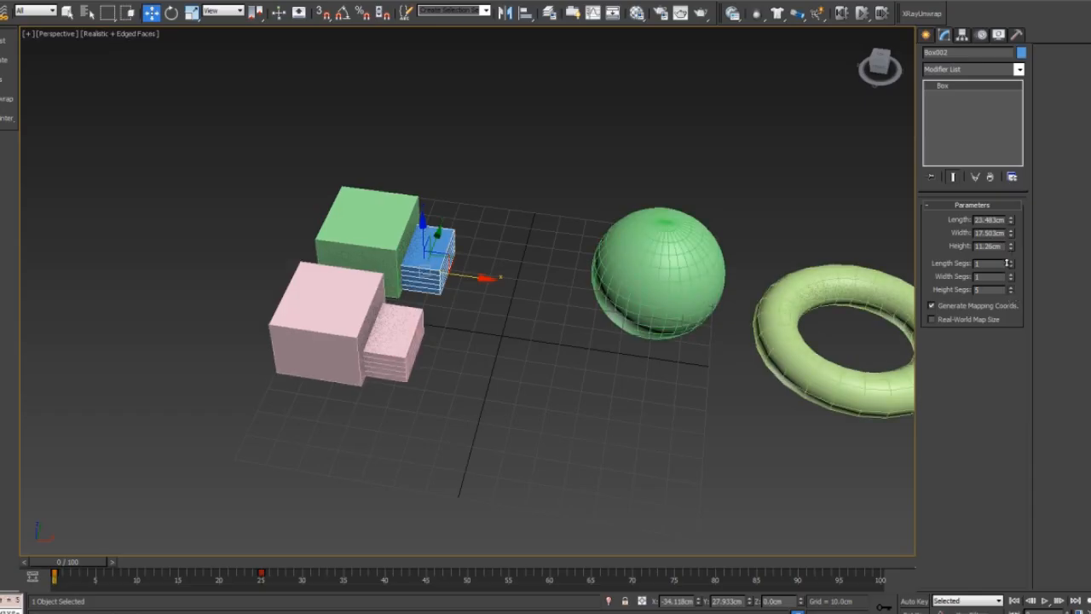
scroll(574, 377, "up", 4)
left_click(114, 39)
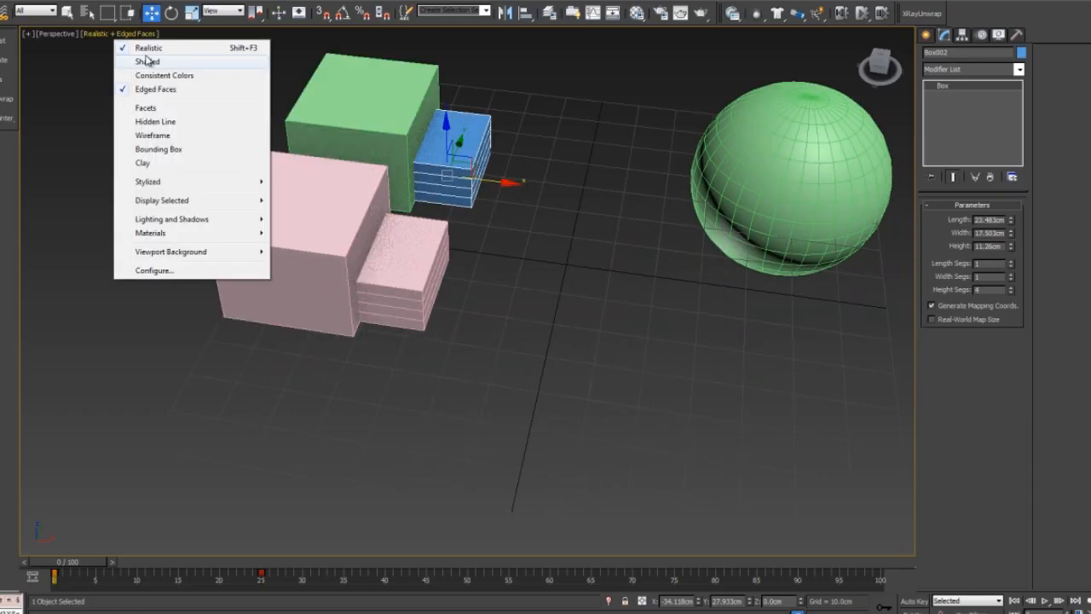
left_click(147, 61)
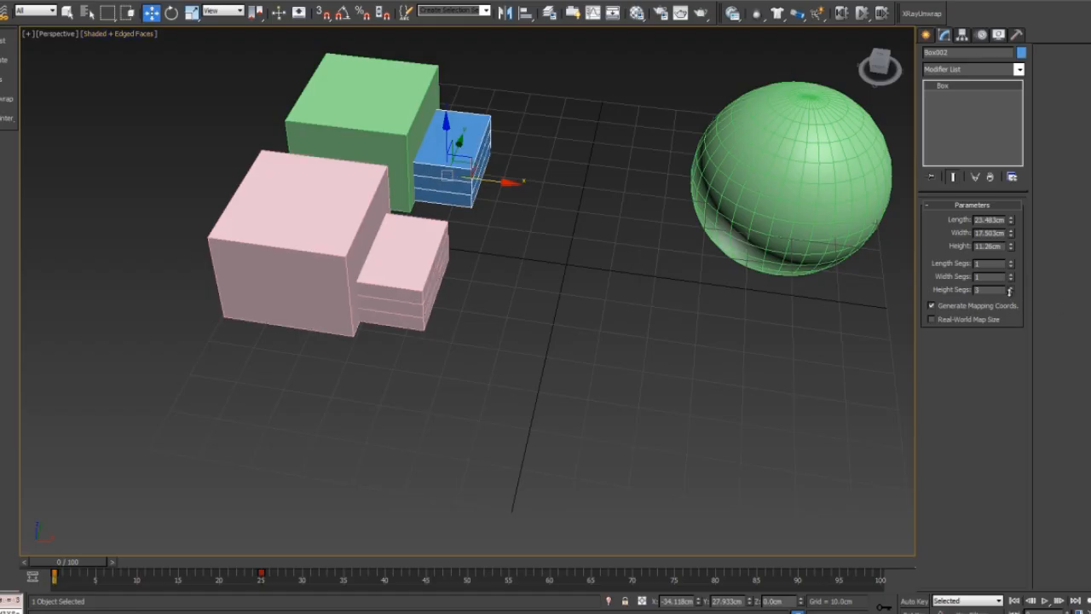
Step: Set the blue box's width segments to 4 and scrub the start of its animation
left_click_drag(1005, 249, 1003, 259)
left_click_drag(69, 565, 34, 585)
scroll(672, 393, "down", 3)
middle_click_drag(671, 393, 511, 383)
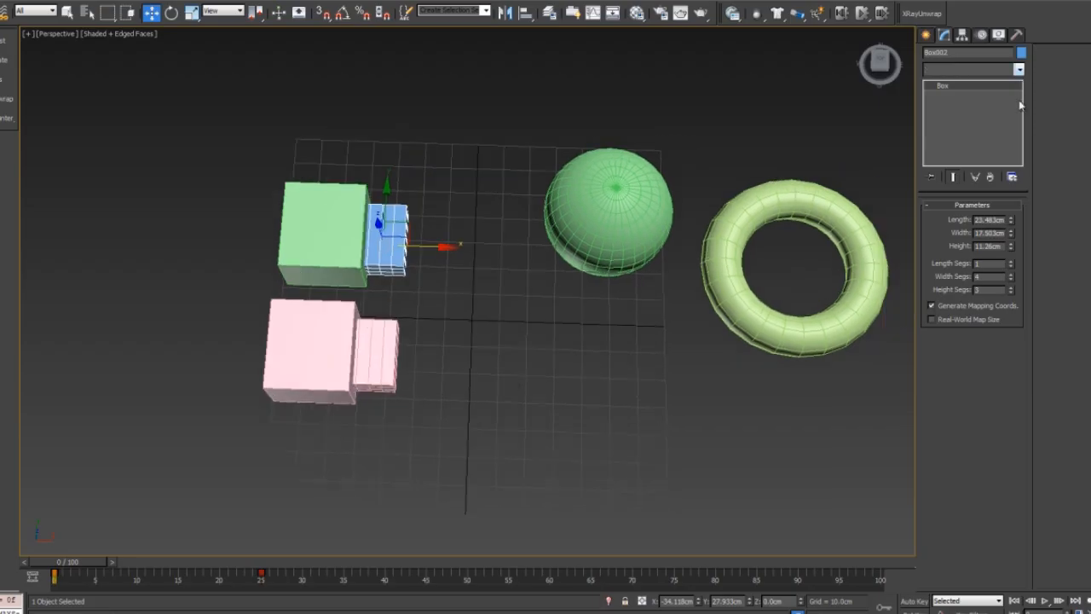
Step: Apply a Bend modifier to the blue box with an angle of -24.5 on the Z axis
left_click_drag(1020, 107, 1020, 383)
middle_click_drag(810, 384, 751, 298, "alt")
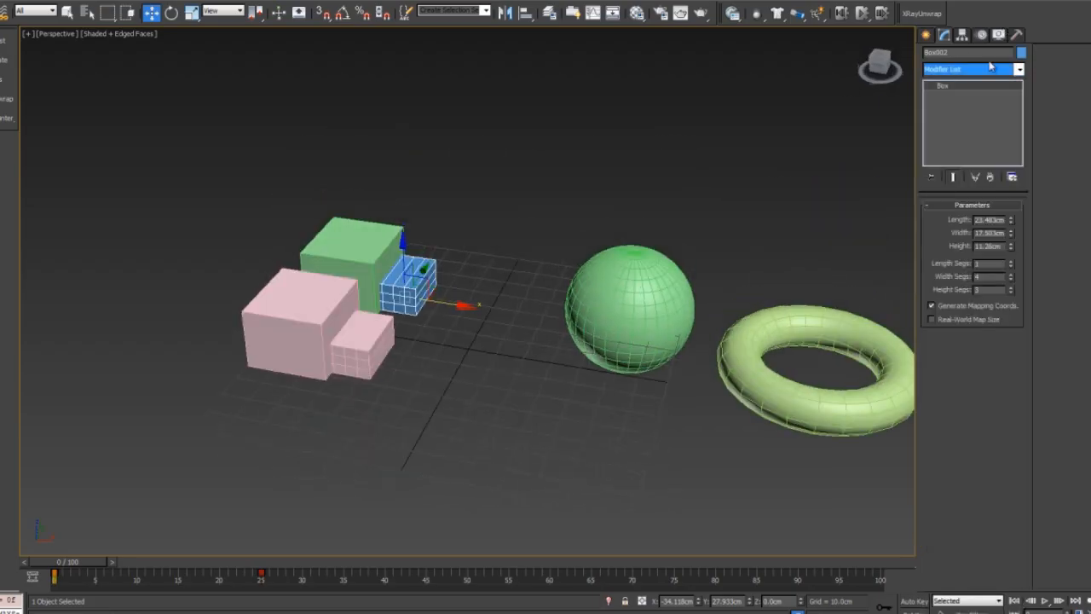
left_click(1019, 70)
scroll(980, 400, "down", 10)
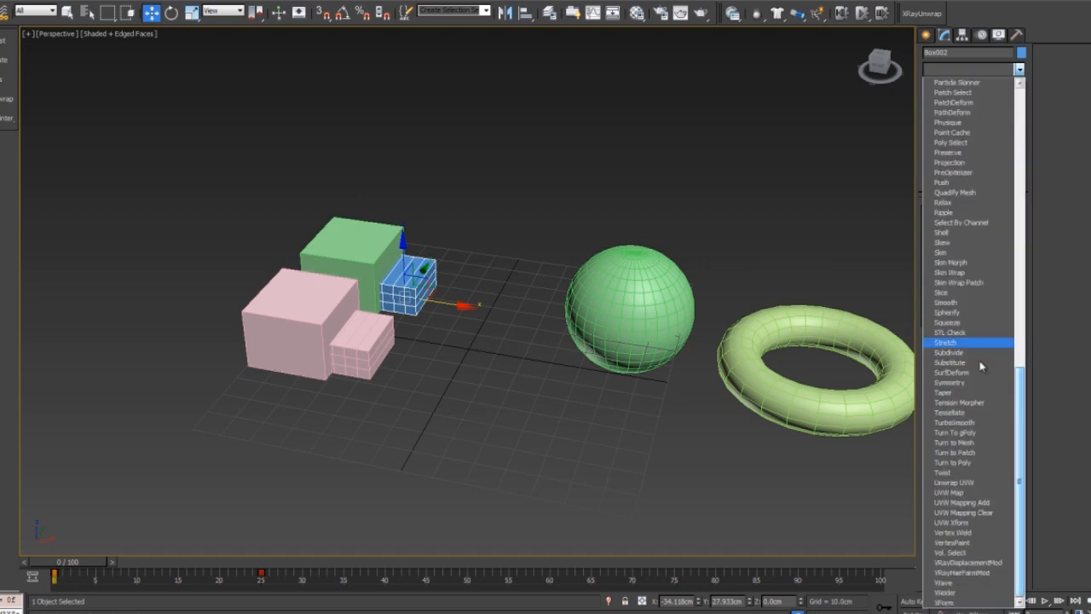
scroll(988, 311, "up", 15)
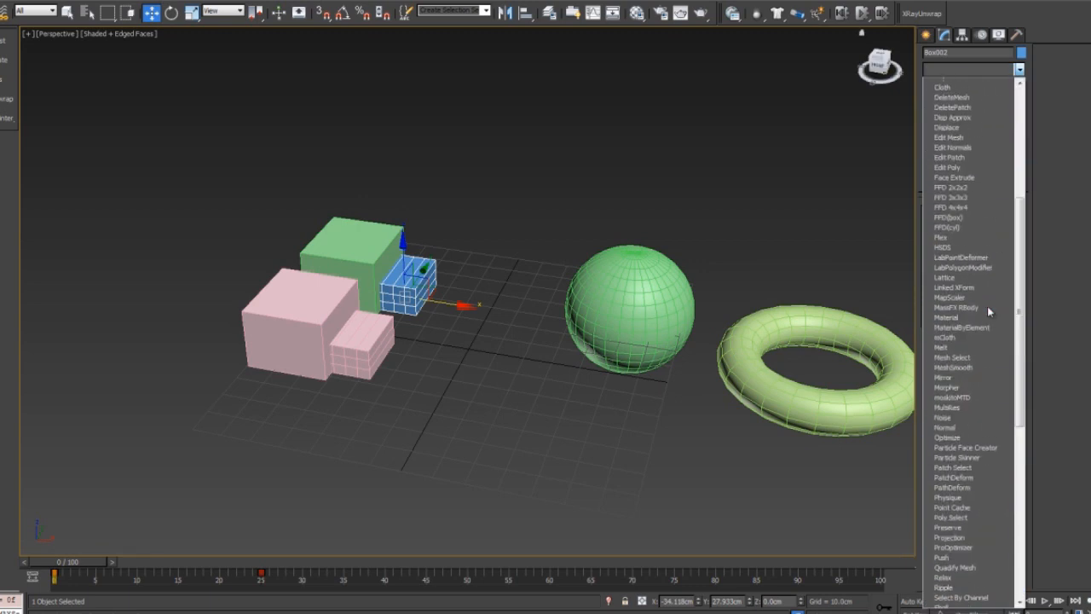
left_click(961, 243)
left_click_drag(1006, 227, 1007, 273)
left_click_drag(56, 565, 34, 582)
key("w")
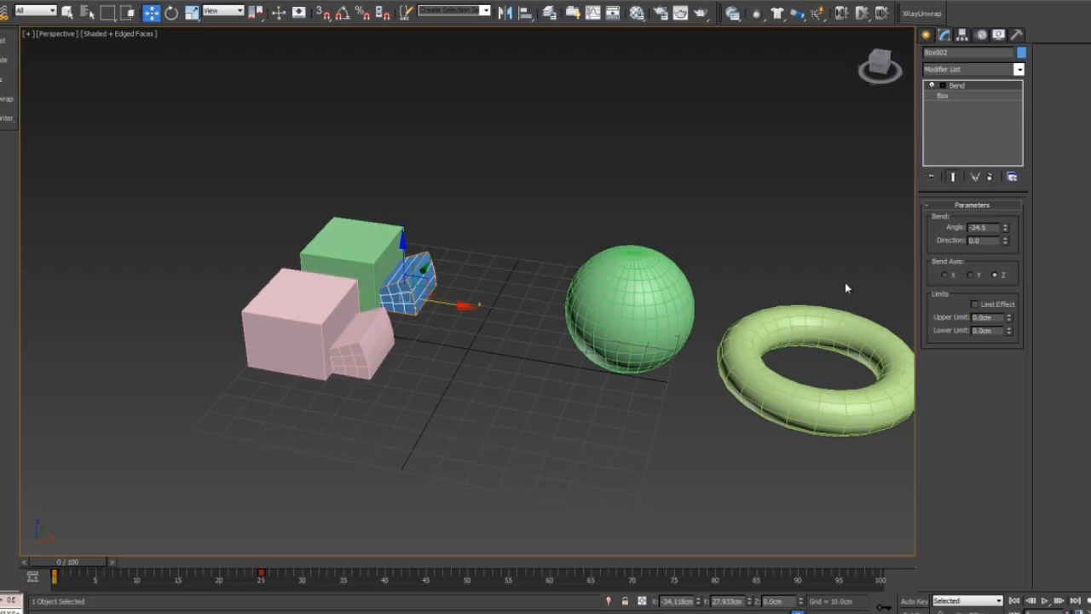
middle_click_drag(443, 280, 477, 307, "alt")
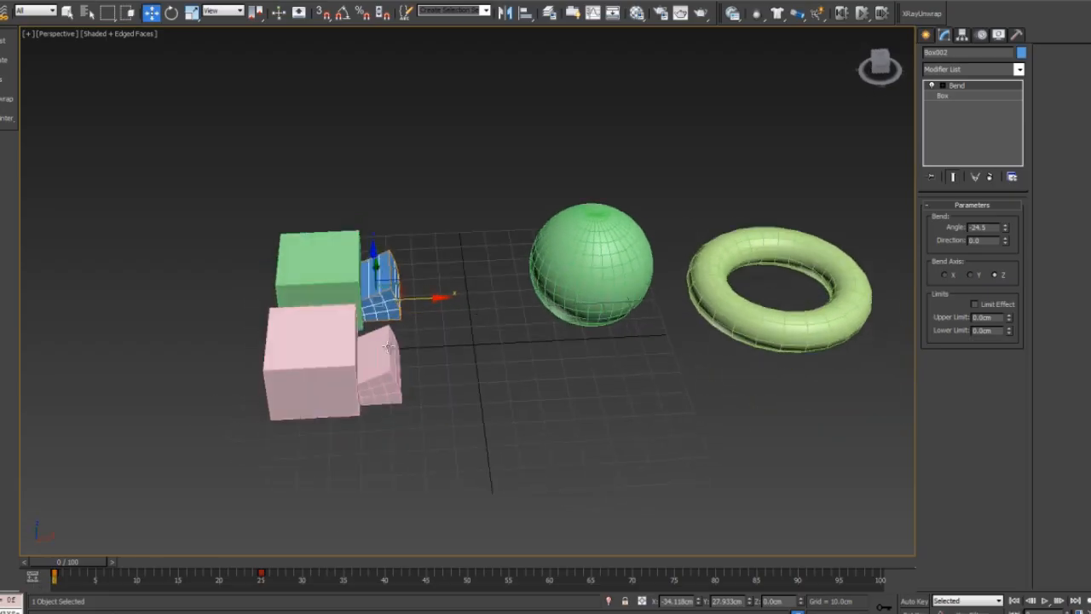
Step: Enable the Intersect option on the pink MultiMesher
left_click(375, 368)
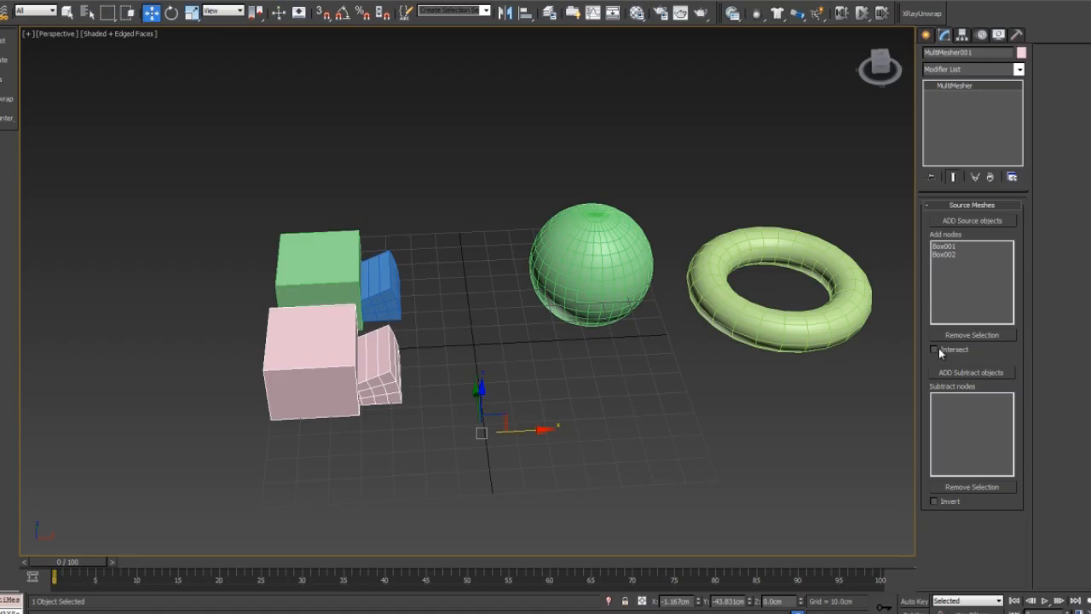
left_click(933, 349)
key("z")
Step: In wireframe display, reposition the bent blue box along X and Z beside the green box, at about Z -2.1 cm
left_click(762, 288)
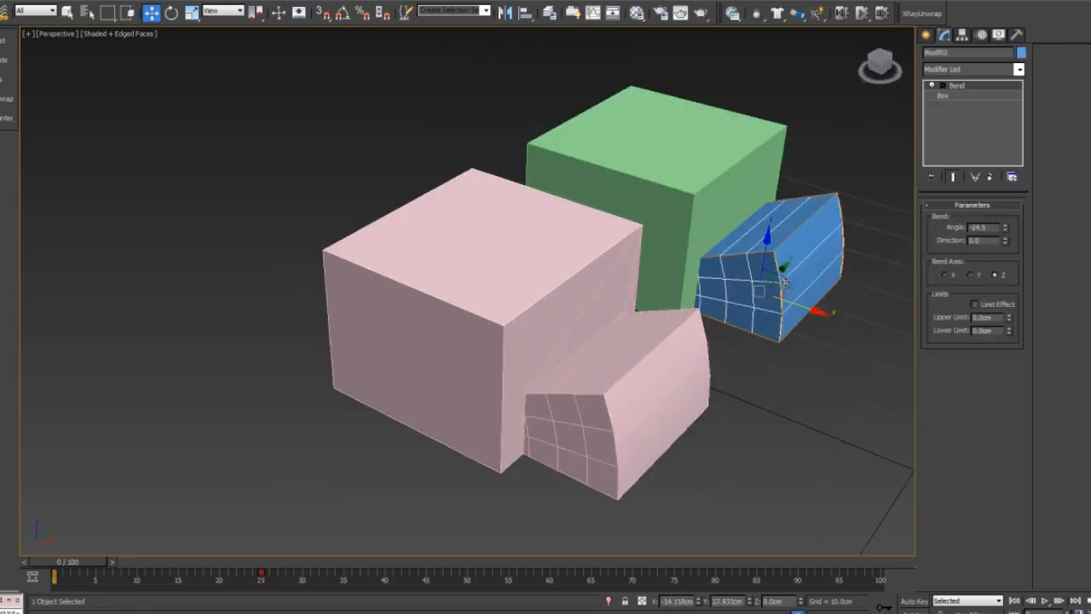
left_click_drag(799, 312, 769, 311)
key("F3")
middle_click_drag(729, 337, 717, 271, "alt")
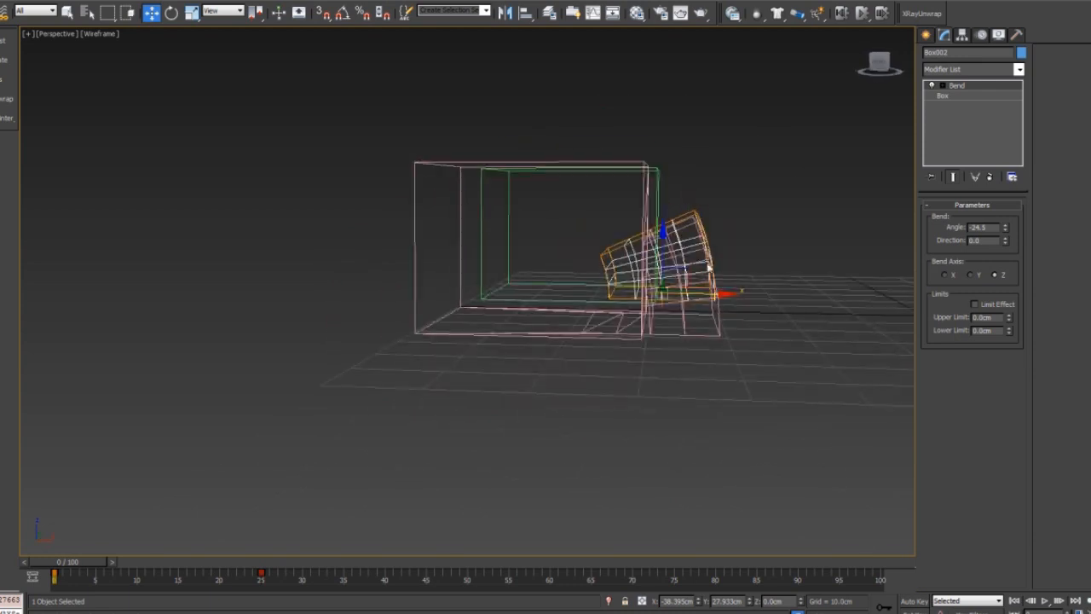
left_click_drag(683, 261, 652, 289)
middle_click_drag(652, 289, 695, 334, "alt")
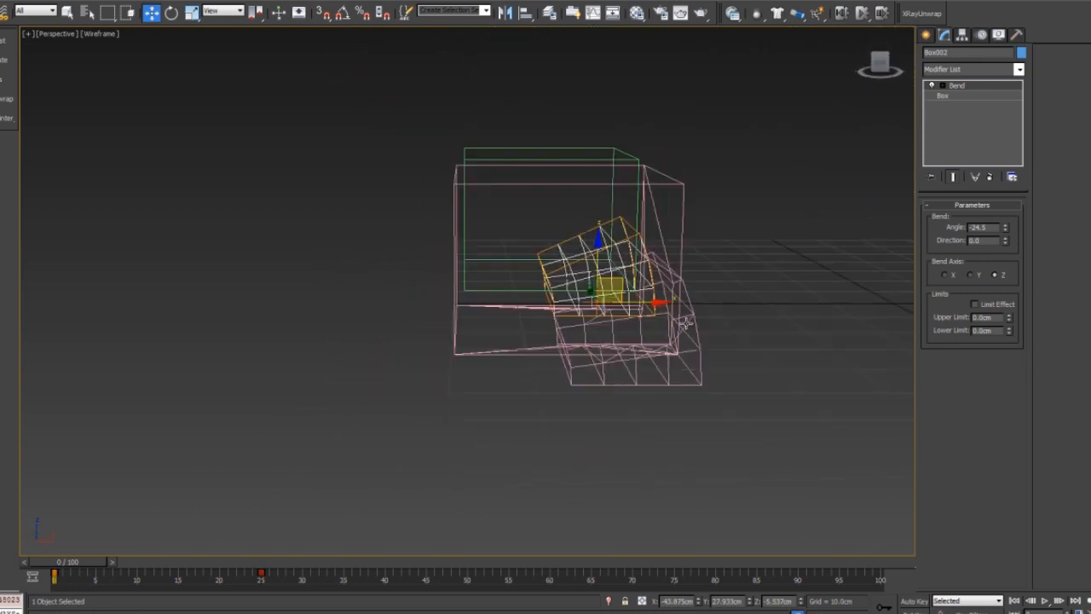
left_click_drag(618, 280, 700, 260)
Step: Slide the bent blue box back along X into the big green box
mouse_move(79, 564)
left_mouse_down()
mouse_move(170, 564)
mouse_move(79, 565)
left_mouse_up()
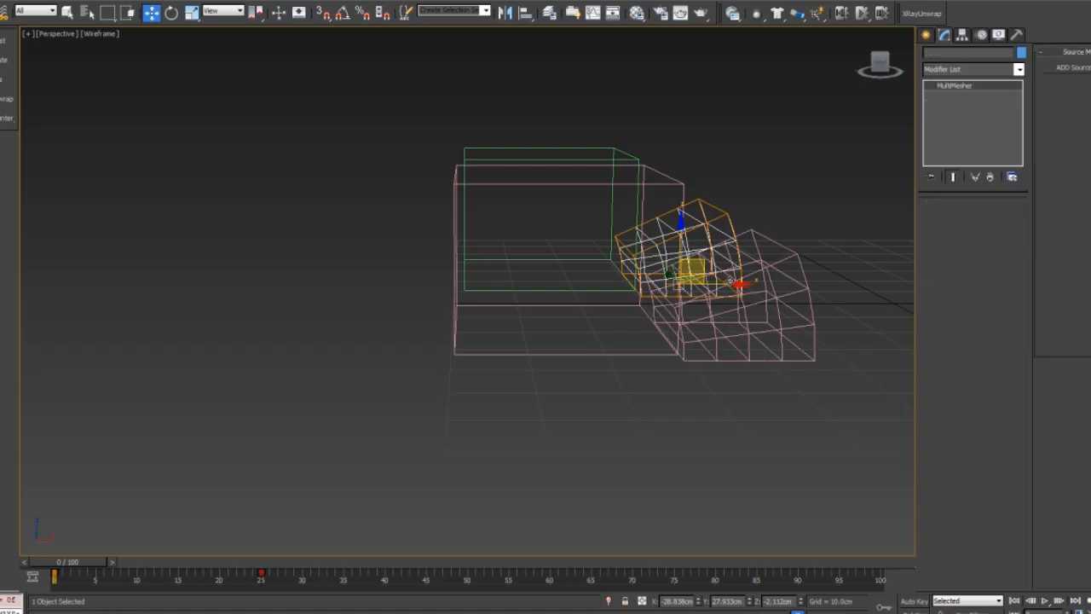
left_click(732, 284)
left_click(725, 226)
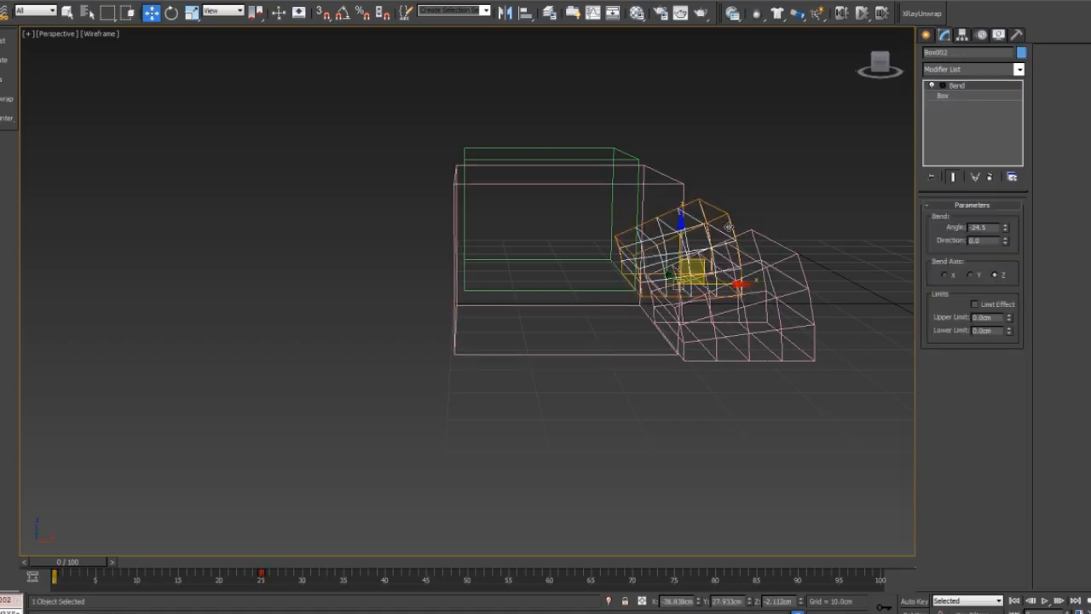
left_click_drag(725, 286, 607, 288)
Step: Scrub the animation to frame 9 and examine how the MultiMesher's wireframe intersection follows the blue box
left_click_drag(75, 565, 107, 565)
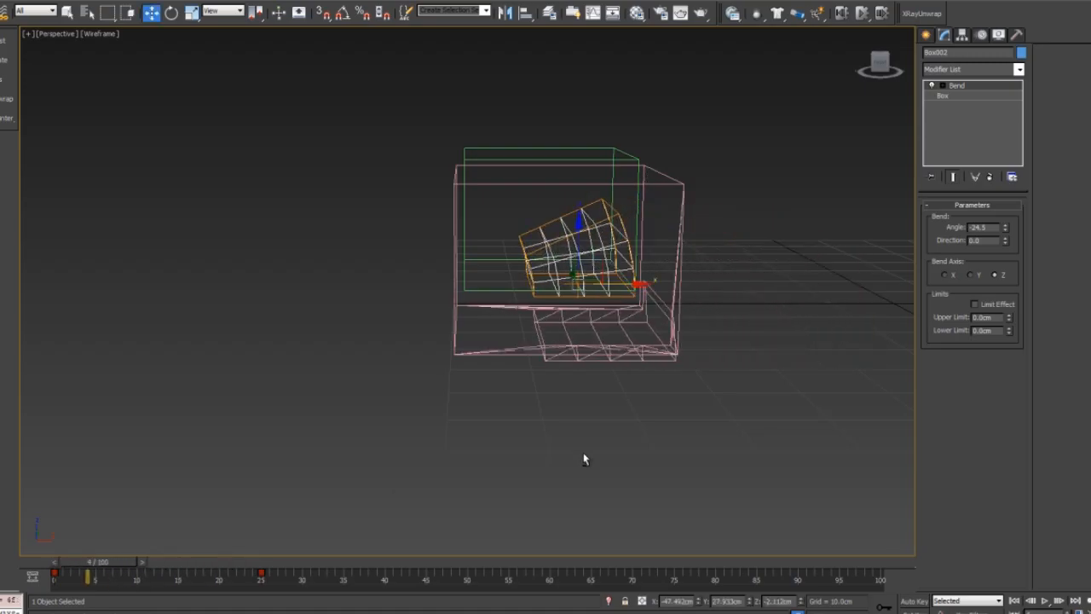
middle_click_drag(579, 453, 283, 537, "alt")
left_click_drag(90, 568, 135, 597)
key("w")
middle_click_drag(618, 369, 591, 362, "alt")
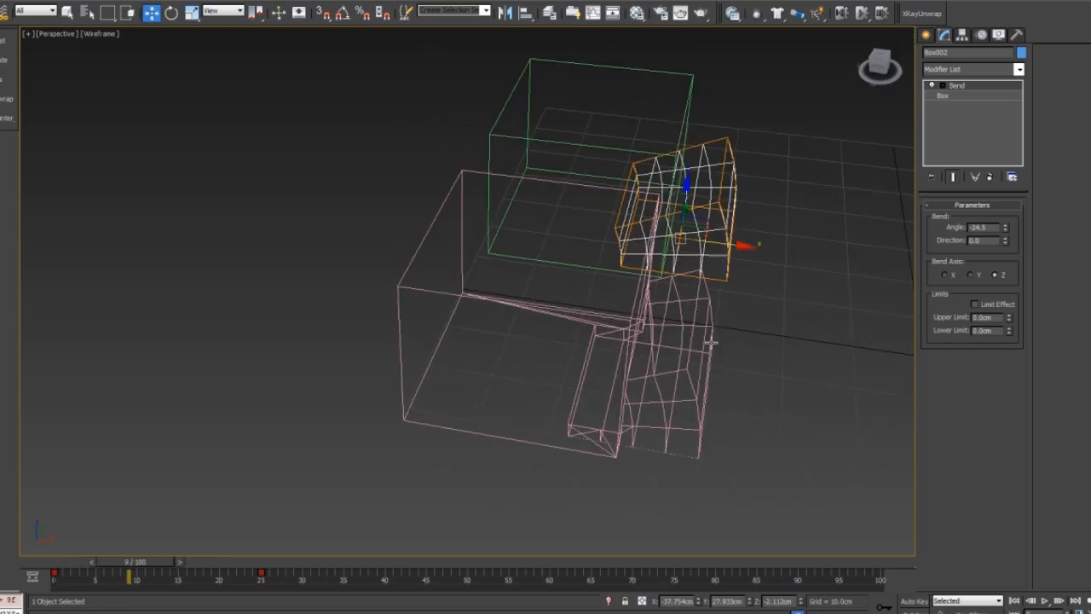
Step: Return the viewport to shaded display with edged faces and select the pink MultiMesher
key("F3")
middle_click_drag(768, 260, 700, 292)
scroll(701, 292, "down", 3)
middle_click_drag(628, 282, 643, 303, "alt")
left_click(488, 350)
middle_click_drag(610, 349, 564, 349, "alt")
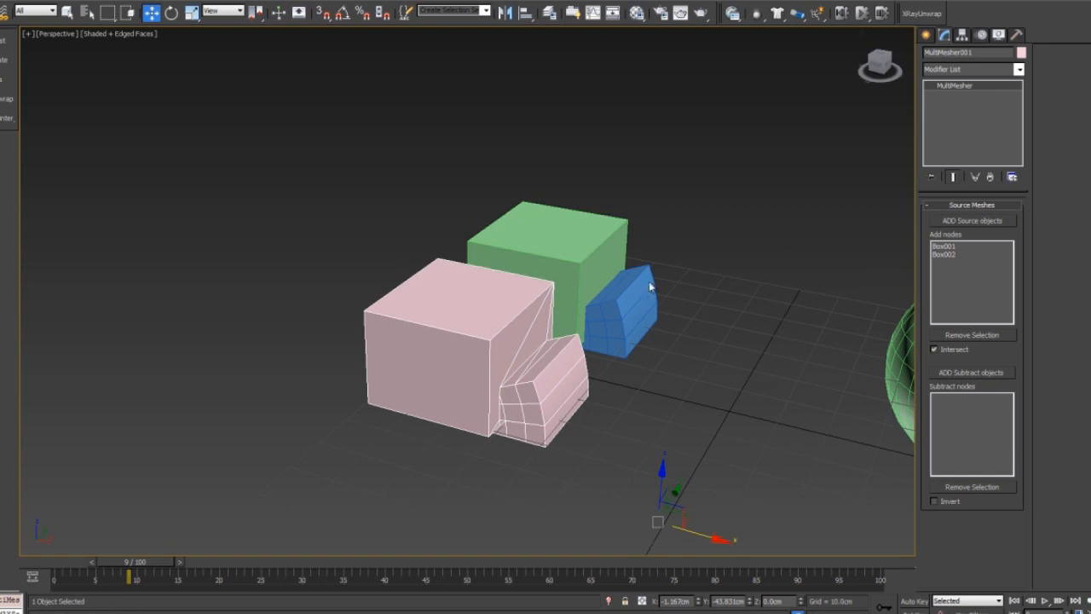
Step: Compare the blue box with the MultiMesher's intersected mesh while scrubbing the animation to frame 7
left_click(604, 278)
left_click(500, 344)
middle_click_drag(522, 239, 441, 397, "alt")
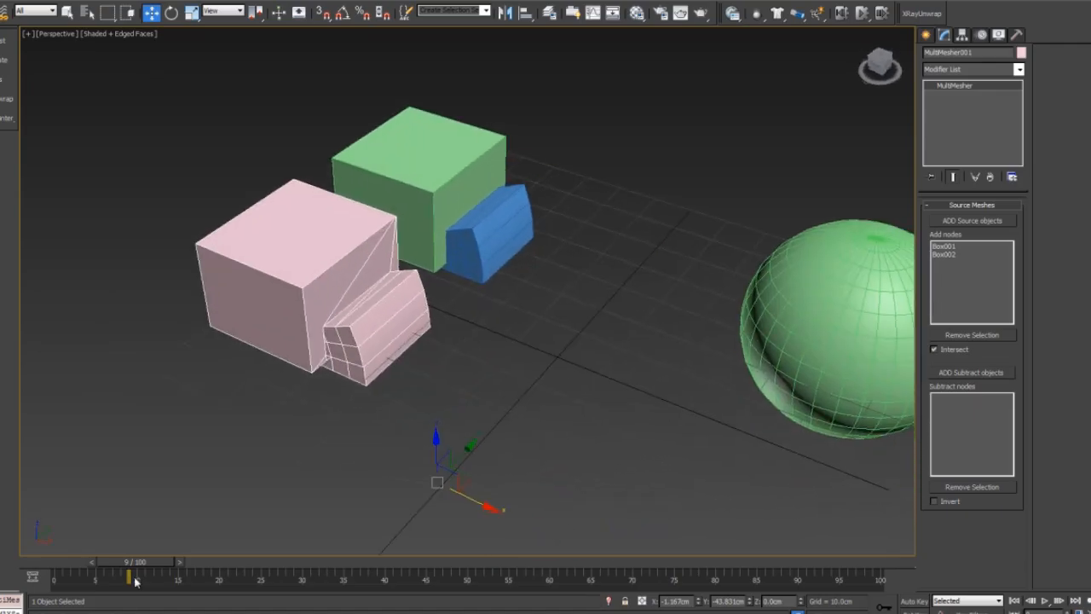
mouse_move(143, 567)
left_mouse_down()
mouse_move(72, 565)
mouse_move(130, 563)
left_mouse_up()
key("w")
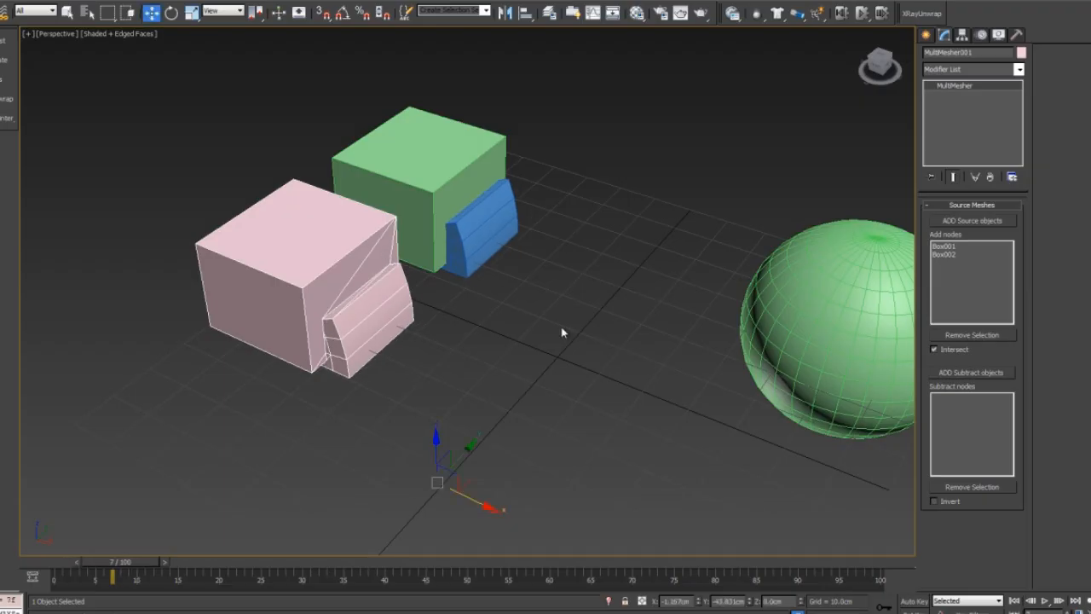
Step: Add Sphere001 to the MultiMesher's source objects and move the green sphere along X to overlap the big green box
scroll(511, 314, "down", 5)
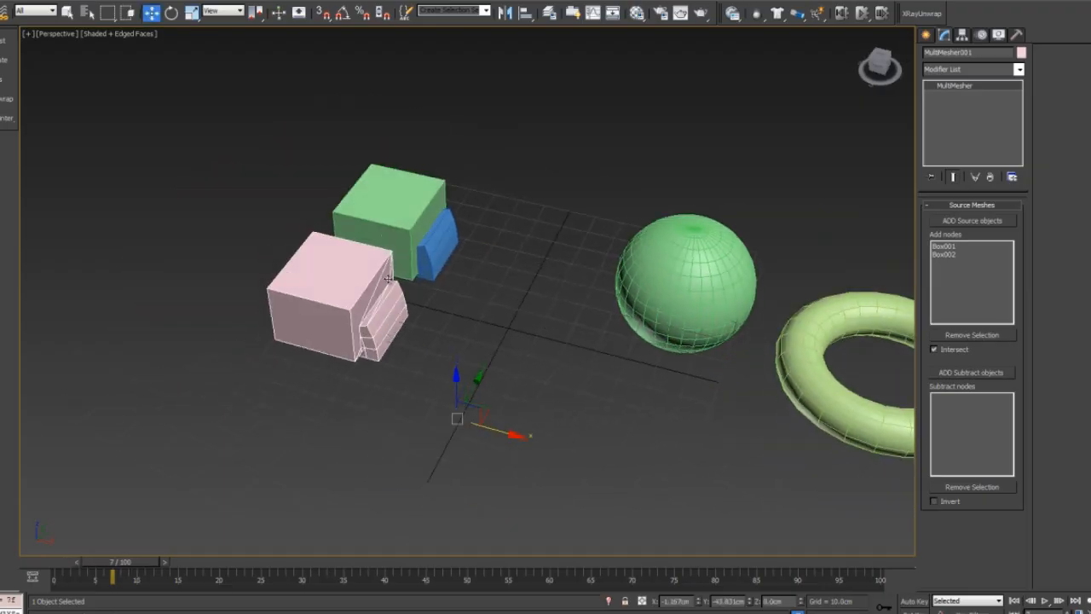
left_click(980, 223)
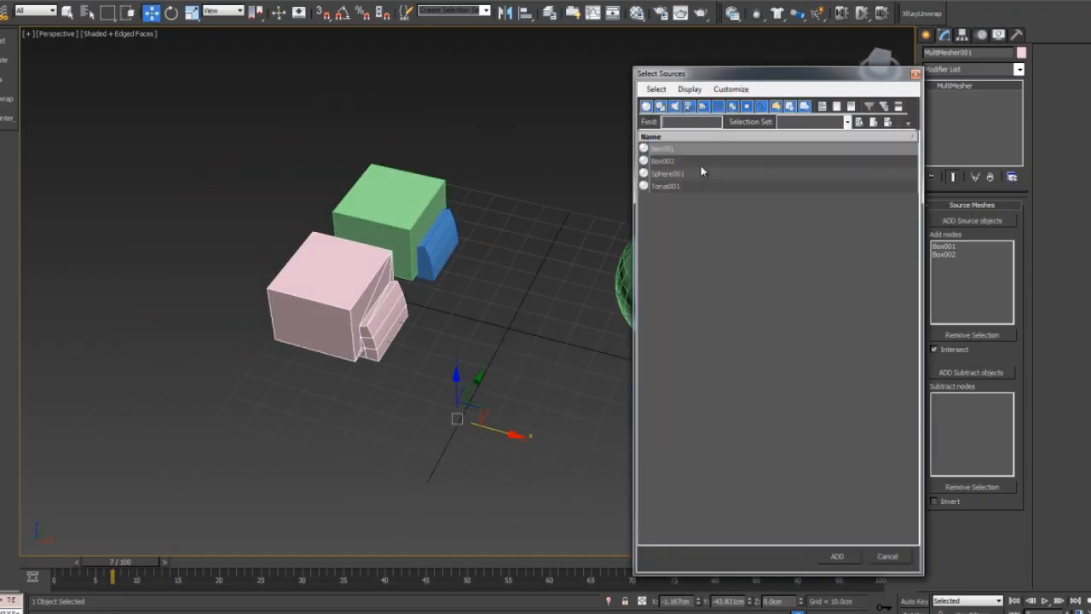
left_click(664, 173)
left_click(837, 555)
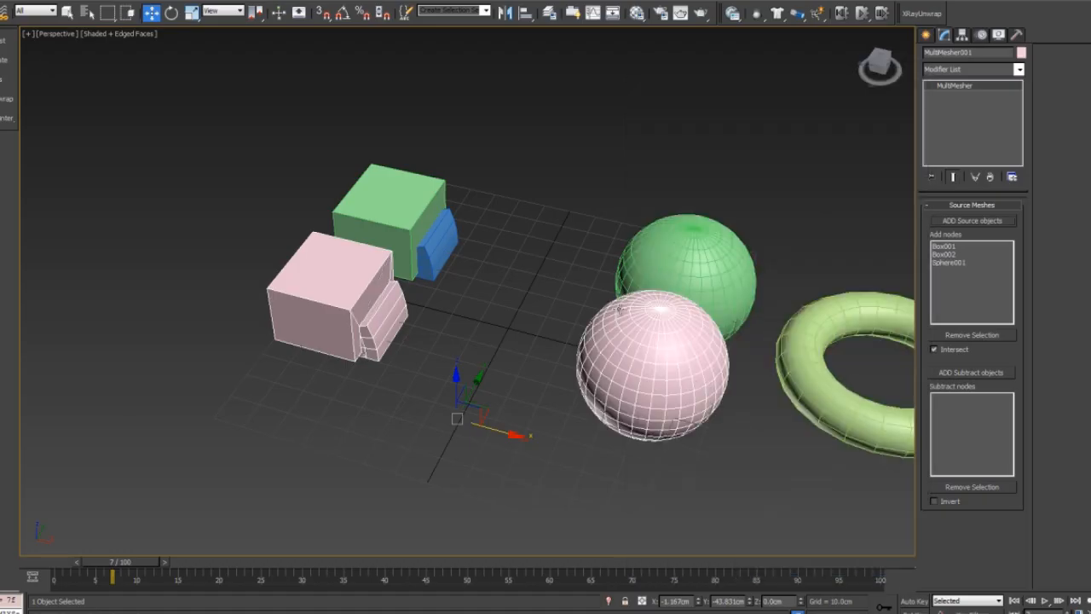
left_click(680, 284)
left_click_drag(705, 276, 341, 263)
Step: Move the MultiMesher clear of its source objects, to about X 0.7 cm, Y -67 cm
left_click(354, 311)
middle_click_drag(355, 310, 596, 397, "alt")
key("F3")
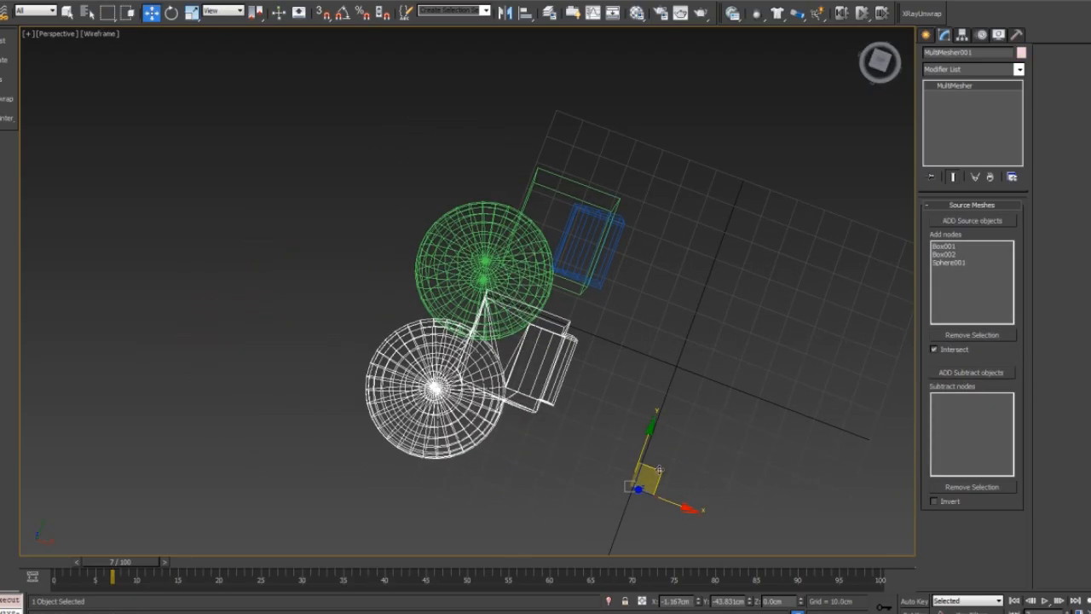
left_click_drag(659, 468, 576, 389)
mouse_move(497, 310)
left_mouse_down()
mouse_move(442, 239)
mouse_move(622, 153)
mouse_move(584, 253)
mouse_move(515, 316)
mouse_move(593, 355)
mouse_move(641, 286)
mouse_move(590, 194)
mouse_move(492, 296)
mouse_move(516, 317)
left_mouse_up()
mouse_move(535, 334)
middle_mouse_down("alt")
mouse_move(502, 277)
mouse_move(530, 287)
middle_mouse_up("alt")
key("F3")
mouse_move(622, 328)
middle_mouse_down()
mouse_move(535, 280)
mouse_move(597, 319)
middle_mouse_up()
scroll(535, 280, "down", 3)
left_click(352, 312)
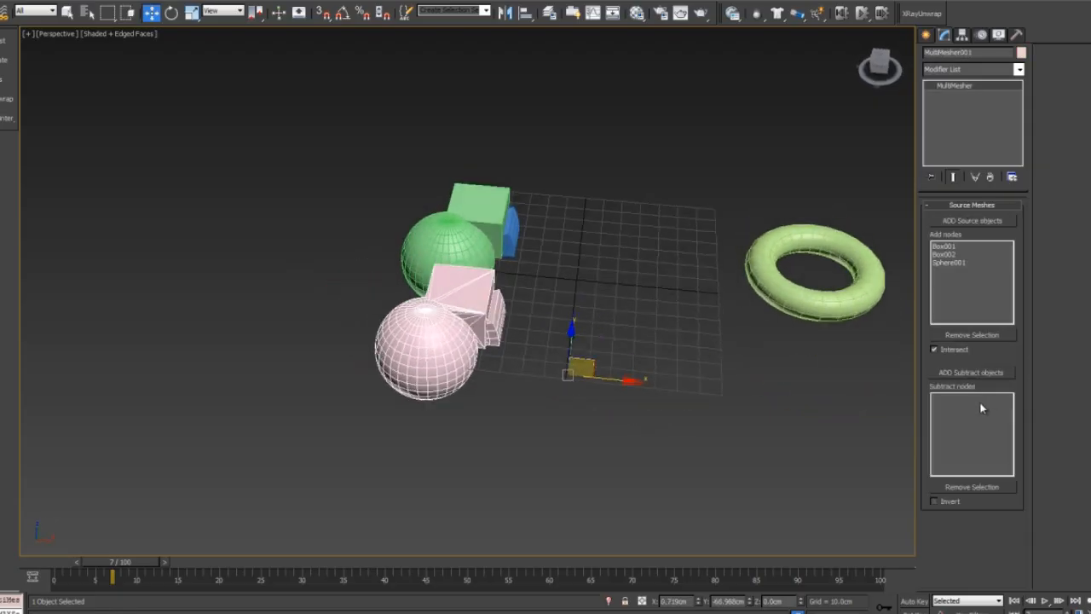
Step: Add Torus001 to the MultiMesher's subtract objects and move the torus over the green box and sphere
left_click(967, 372)
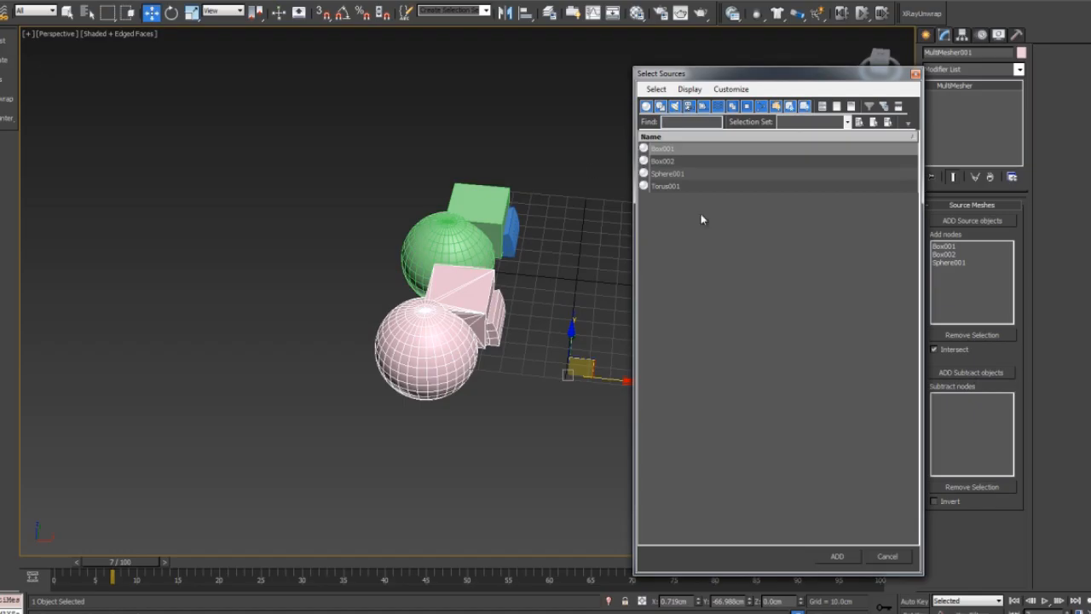
double_click(668, 185)
left_click(801, 295)
left_click_drag(814, 271, 533, 254)
middle_click_drag(470, 347, 579, 352, "alt")
left_click_drag(606, 293, 625, 188)
middle_click_drag(626, 195, 491, 146, "alt")
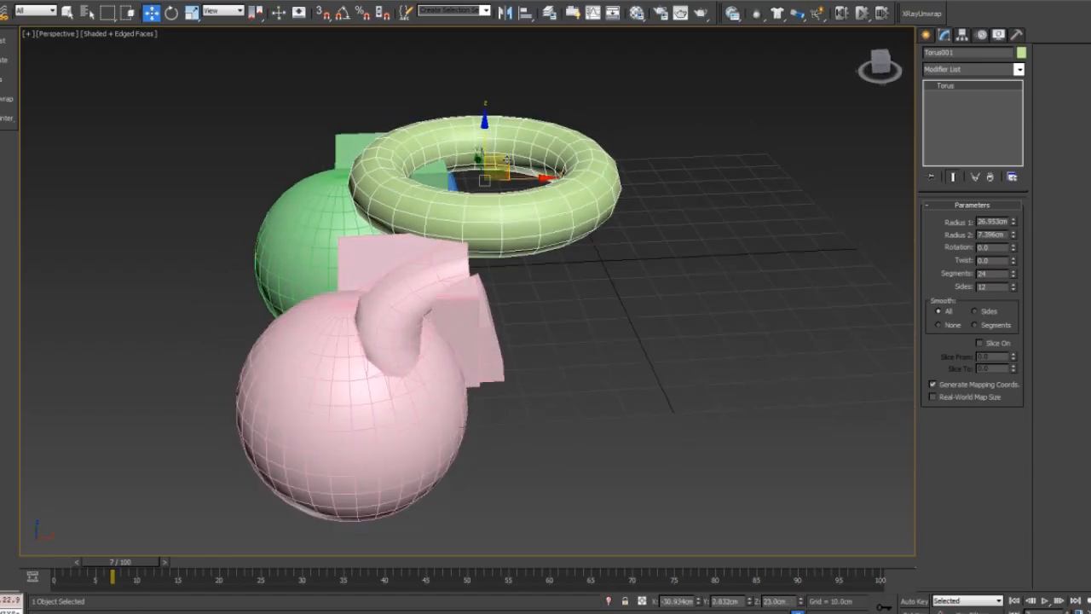
Step: Move the torus to the outer side of the green sphere so that it cuts into the sphere
left_click_drag(505, 156, 170, 257)
middle_click_drag(184, 256, 353, 253, "alt")
middle_click_drag(133, 341, 161, 321)
left_click_drag(145, 296, 231, 402)
Step: Set the torus's segments to 73, Radius 1 to 20.484 cm and Radius 2 to 12.646 cm
key("e")
left_click_drag(1013, 277, 1017, 200)
left_click_drag(171, 288, 206, 383)
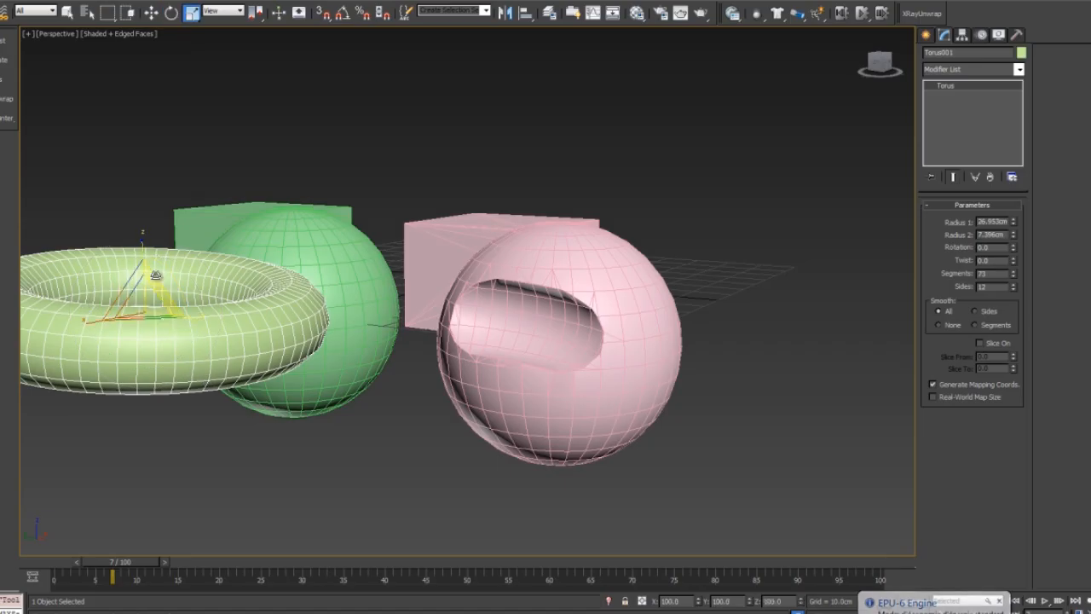
left_click_drag(145, 246, 180, 243)
left_click_drag(1013, 221, 1007, 158)
middle_click_drag(511, 213, 390, 294, "alt")
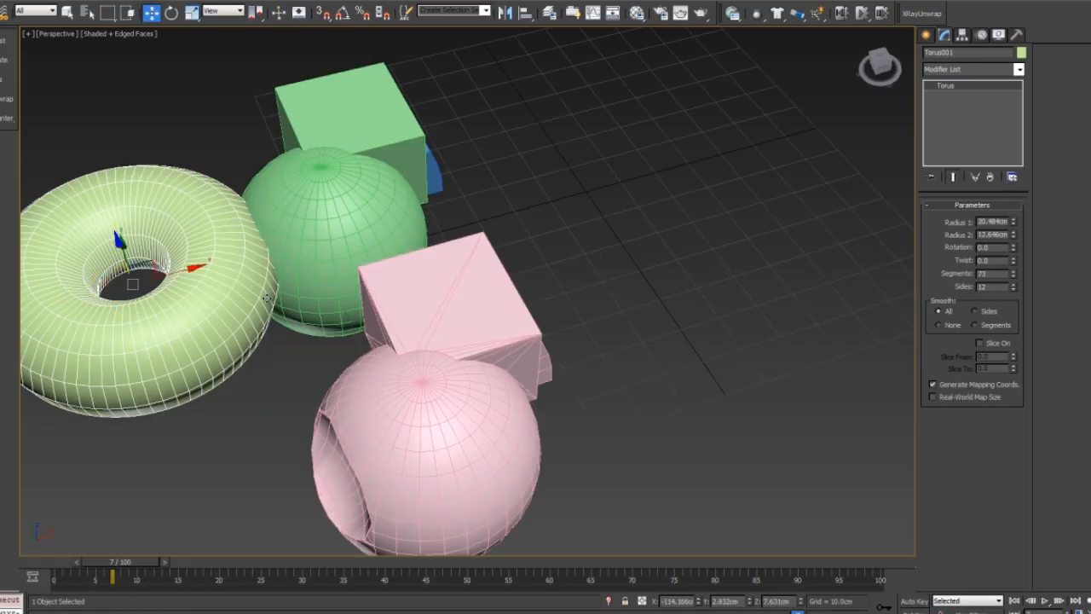
Step: Move the torus across the green sphere and box, and invert the MultiMesher's subtraction
middle_click_drag(145, 256, 147, 309, "alt")
left_click_drag(141, 267, 455, 139)
middle_click_drag(453, 307, 435, 281, "alt")
left_click(432, 319)
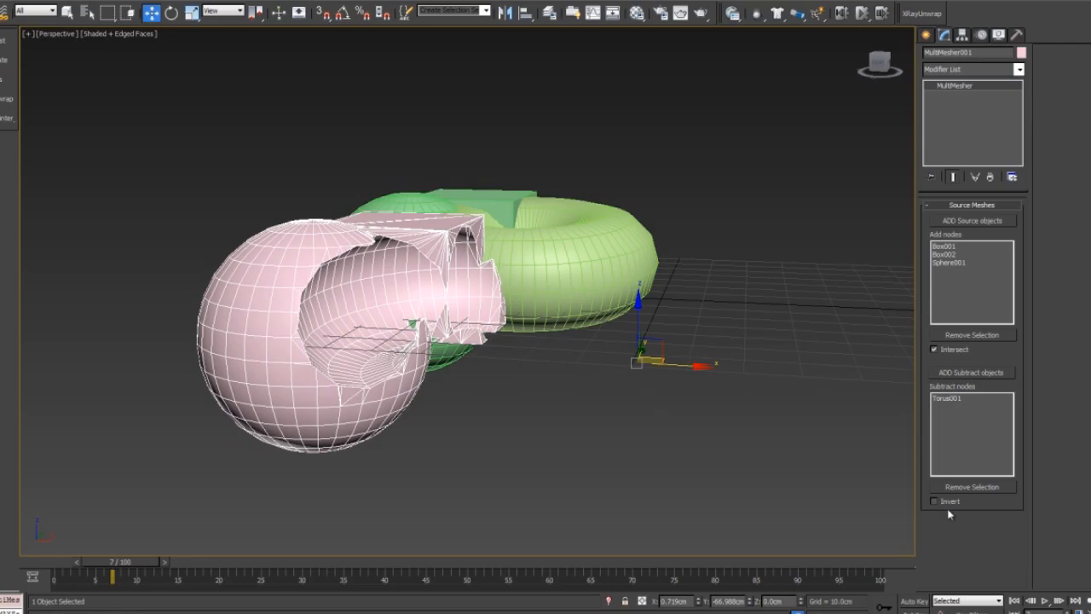
left_click(938, 502)
Step: Reposition the torus through the green box and sphere, at about X -43.5 cm, Y 14.7 cm, Z 2.4 cm
left_click(554, 272)
left_click_drag(538, 216, 520, 230)
middle_click_drag(520, 230, 523, 289, "alt")
left_click_drag(540, 204, 550, 148)
left_click_drag(424, 159, 611, 207)
Step: Animate the torus along X from frame 0 to a key at frame 35 using Auto Key, and preview the motion back to frame 0
left_click_drag(126, 568, 31, 586)
left_click(488, 223)
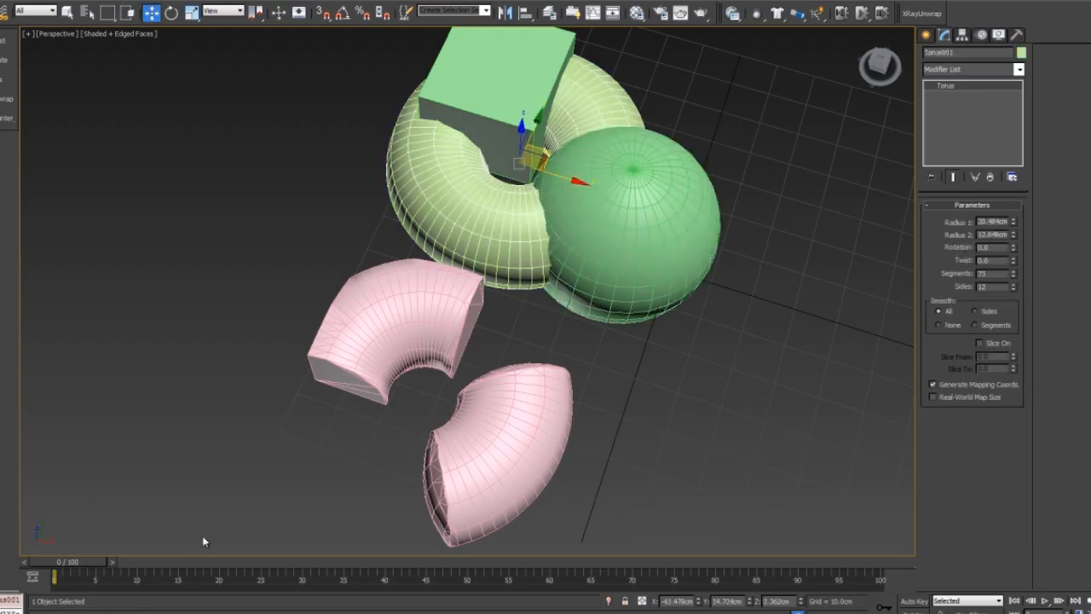
left_click_drag(235, 570, 356, 570)
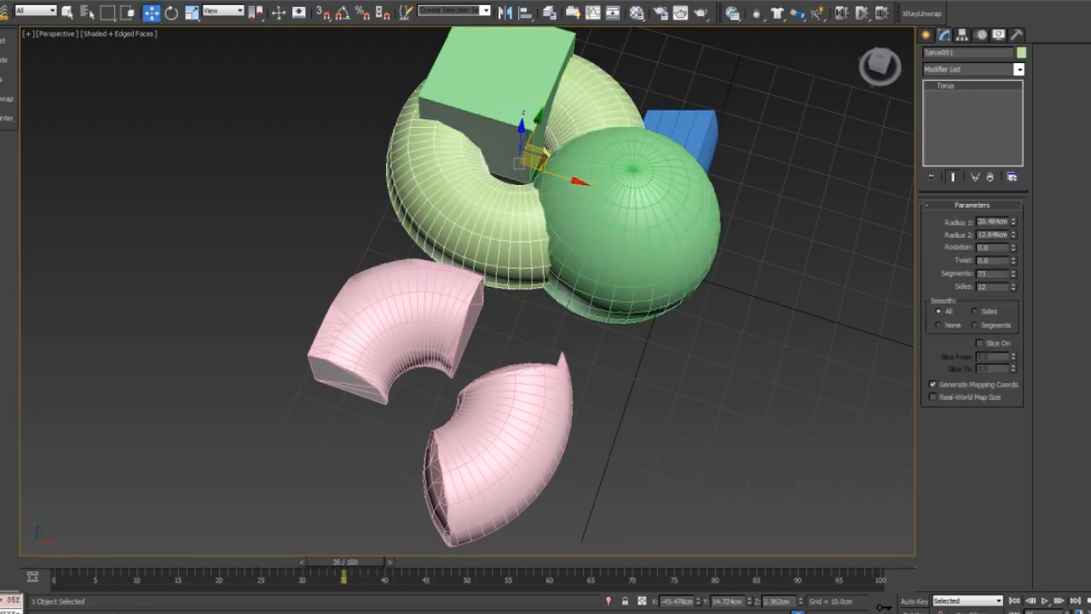
left_click(918, 602)
left_click_drag(573, 180, 438, 151)
left_click_drag(350, 565, 86, 562)
left_click_drag(165, 586, 60, 588)
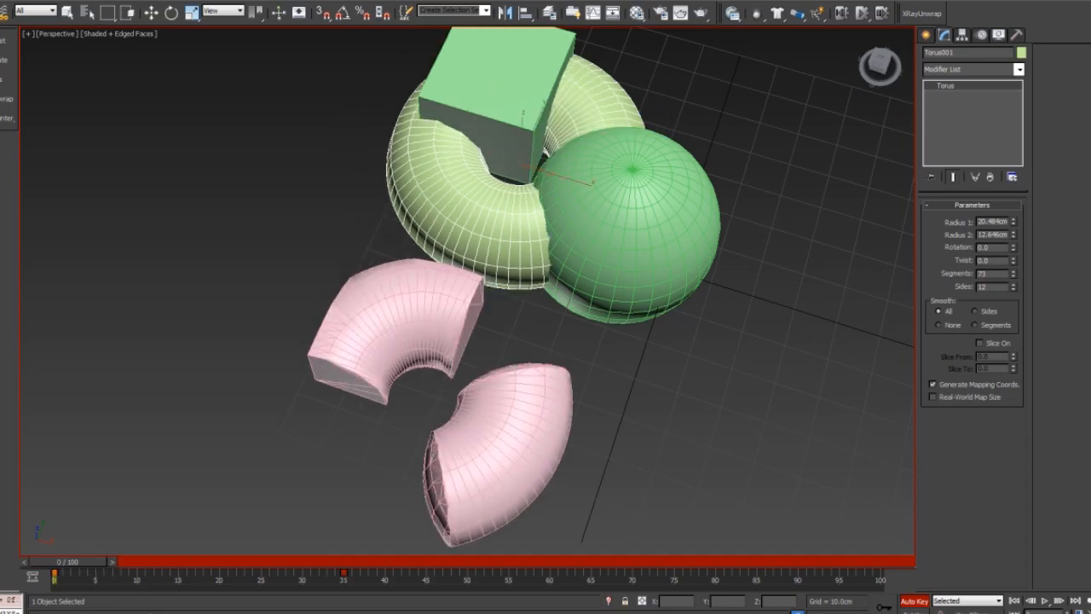
left_click(915, 600)
Step: Select the pink MultiMesher and turn off the inversion of its subtraction
middle_click_drag(726, 249, 612, 237, "alt")
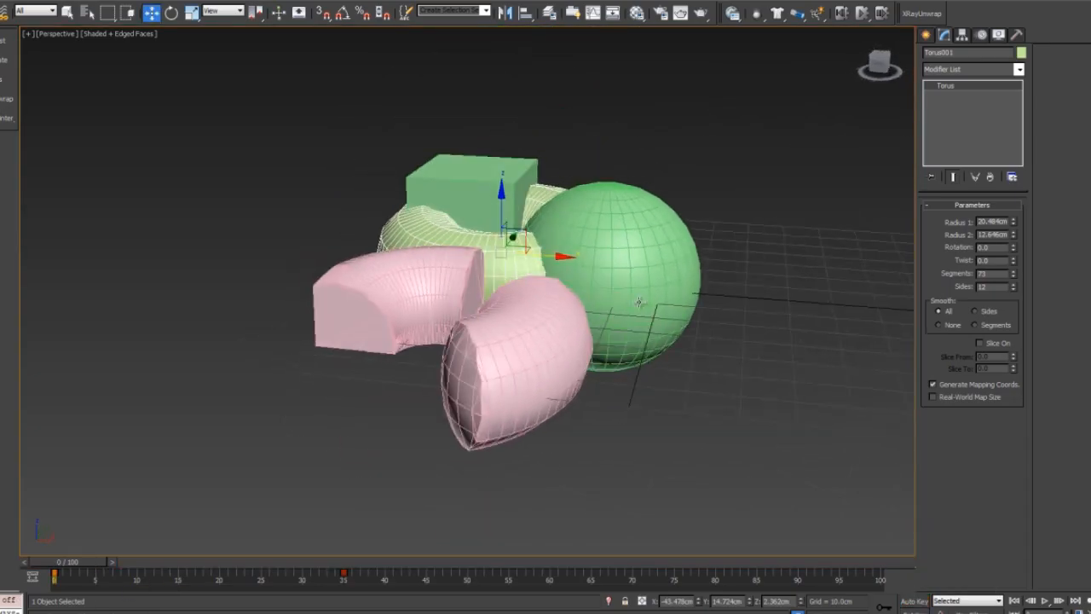
left_click(527, 339)
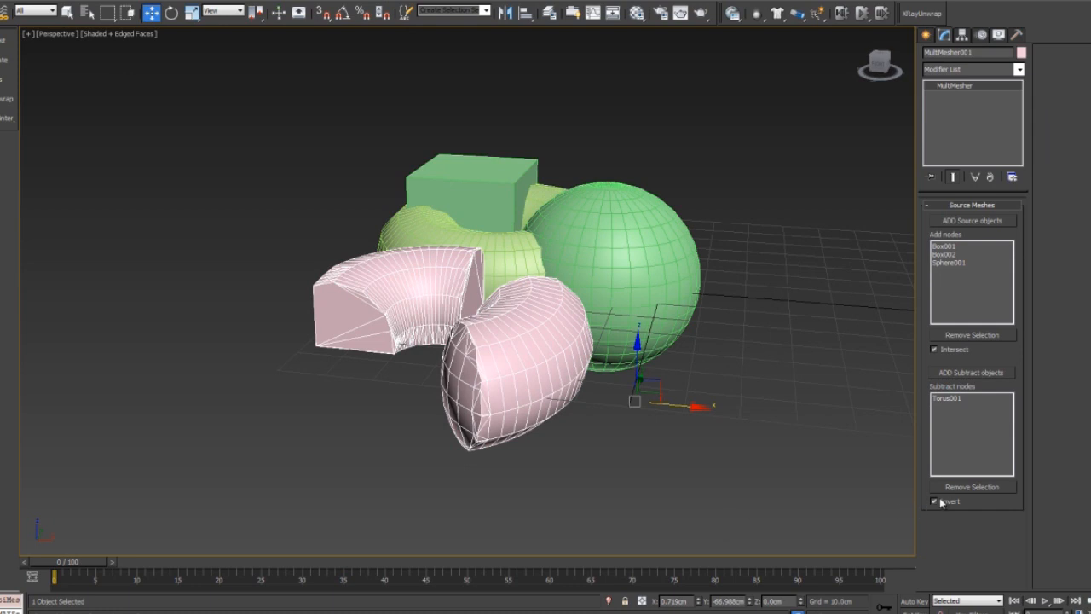
left_click(936, 501)
middle_click_drag(456, 308, 547, 298, "alt")
middle_click_drag(627, 248, 665, 357, "alt")
Step: Add a Face Extrude modifier to the MultiMesher with an amount of about 1.16
left_click(1018, 70)
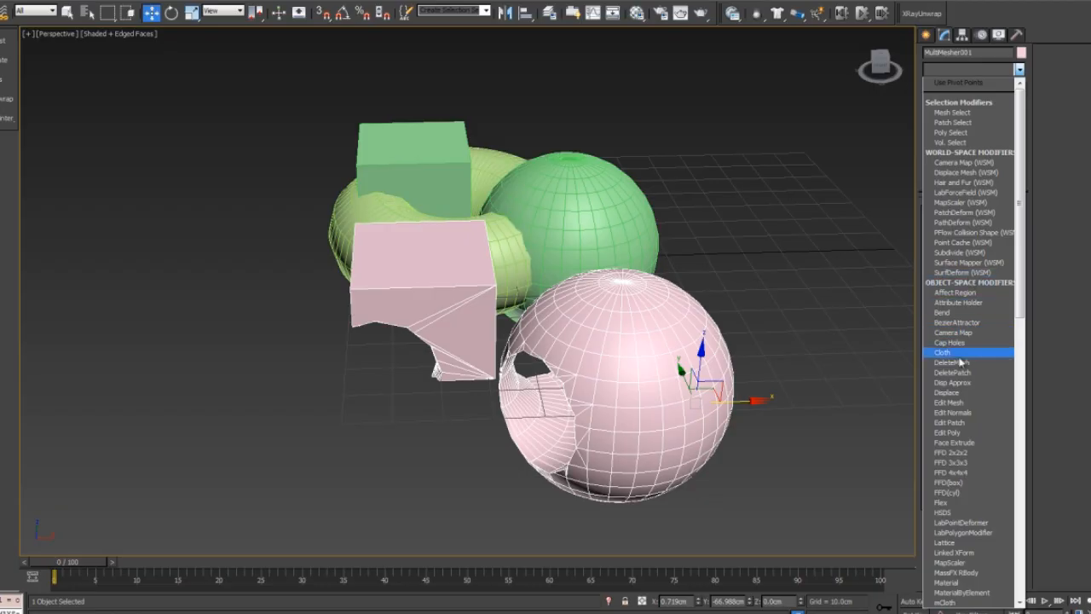
left_click(954, 443)
middle_click_drag(818, 281, 884, 241, "alt")
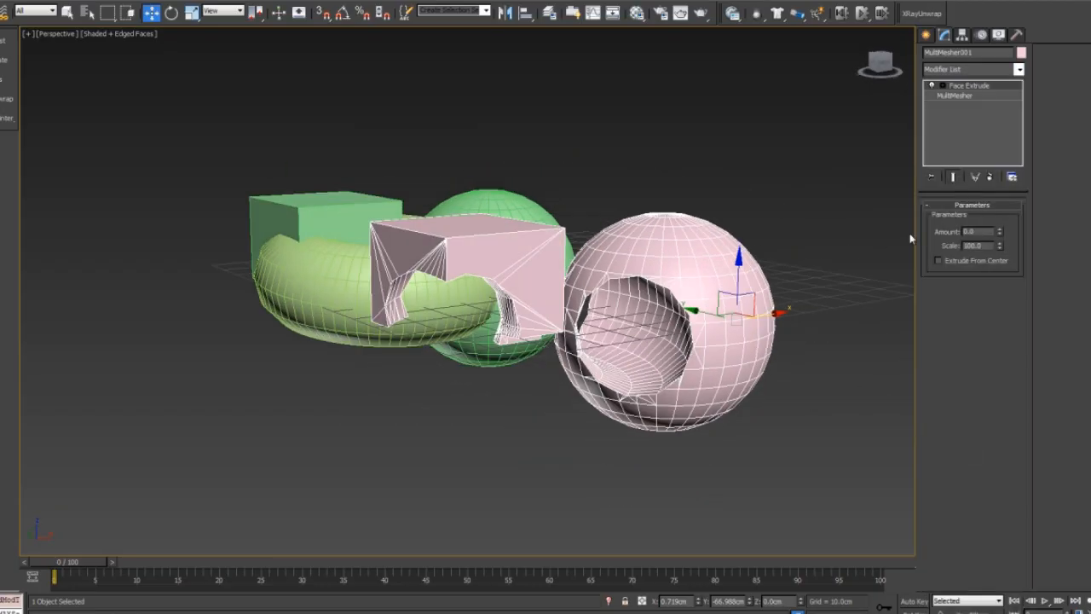
left_click_drag(1002, 233, 998, 169)
scroll(665, 294, "up", 3)
mouse_move(674, 355)
middle_mouse_down("alt")
mouse_move(716, 286)
mouse_move(668, 319)
mouse_move(678, 345)
middle_mouse_up("alt")
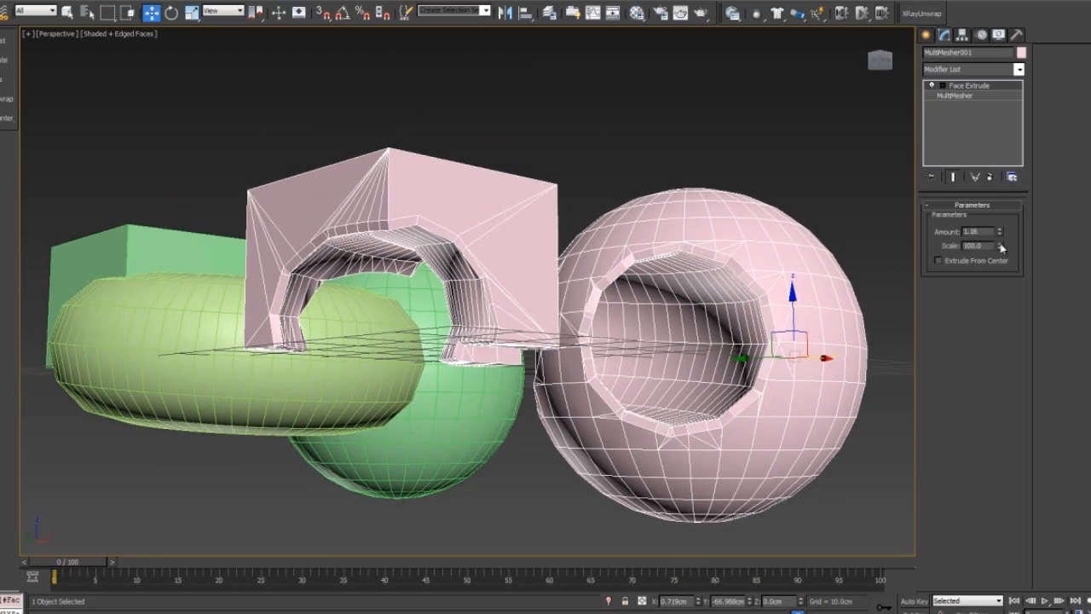
Step: Add a TurboSmooth modifier above Face Extrude and deselect the MultiMesher to inspect its smoothed mesh
left_click(1018, 69)
scroll(962, 392, "down", 10)
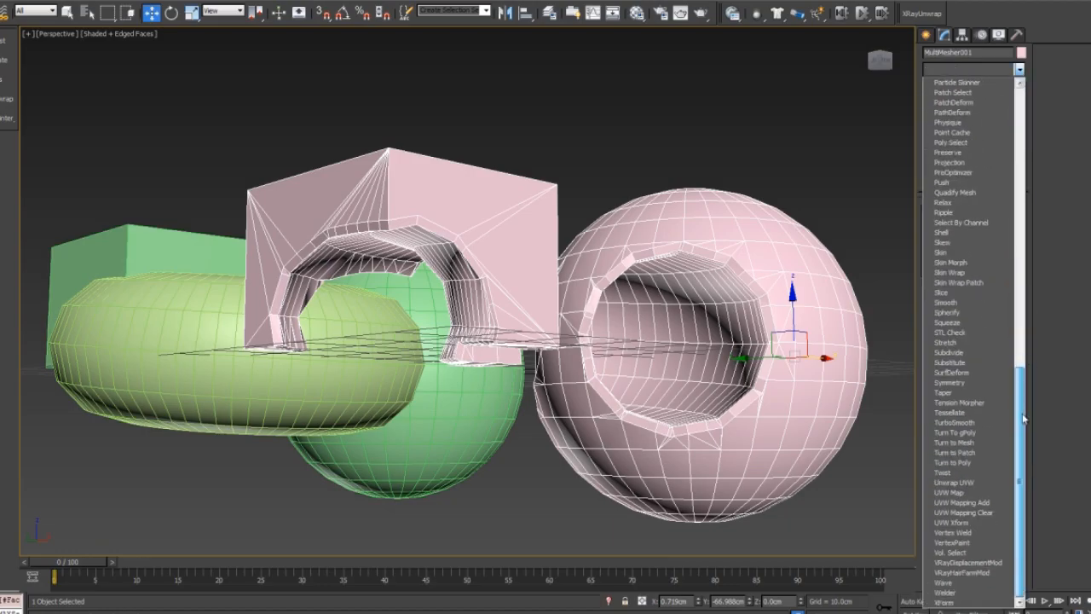
left_click(954, 421)
left_click(784, 175)
middle_click_drag(705, 247, 716, 279, "alt")
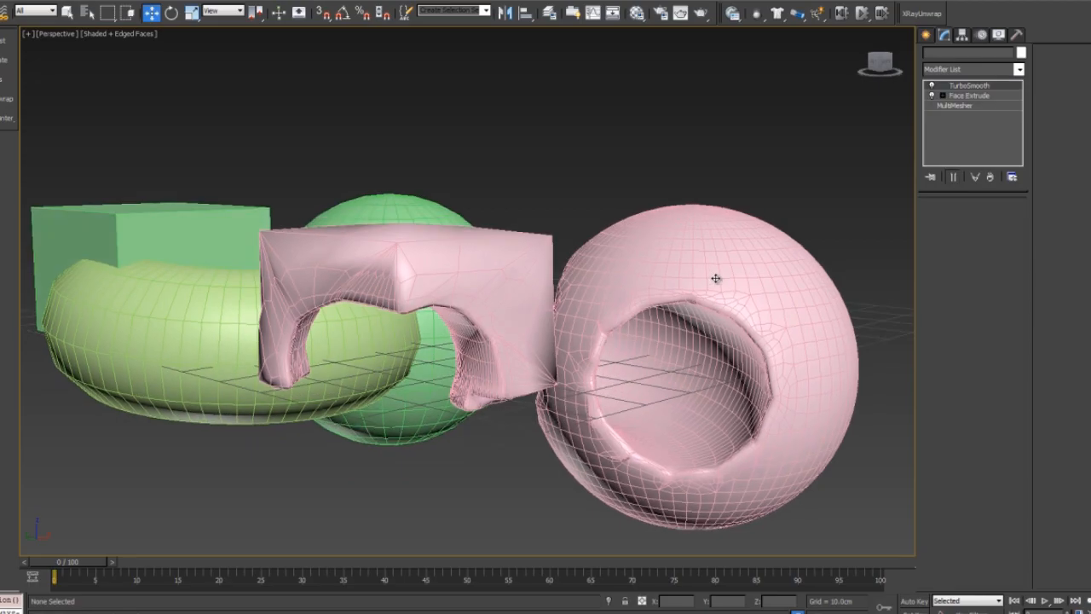
Step: Toggle TurboSmooth off and on to compare the MultiMesher without and with smoothing
left_click(716, 279)
left_click(931, 86)
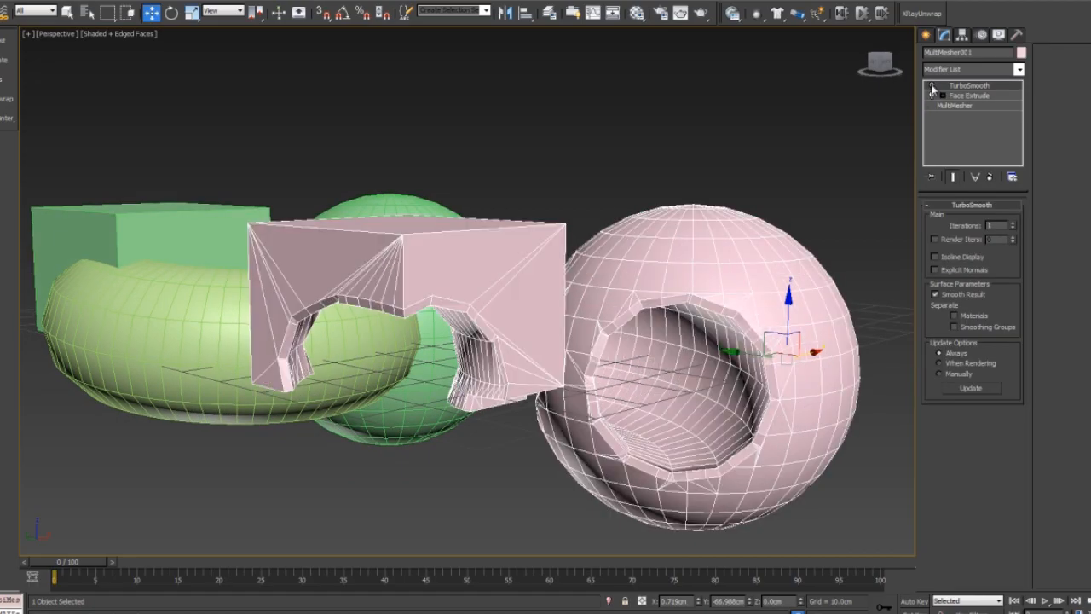
left_click(931, 86)
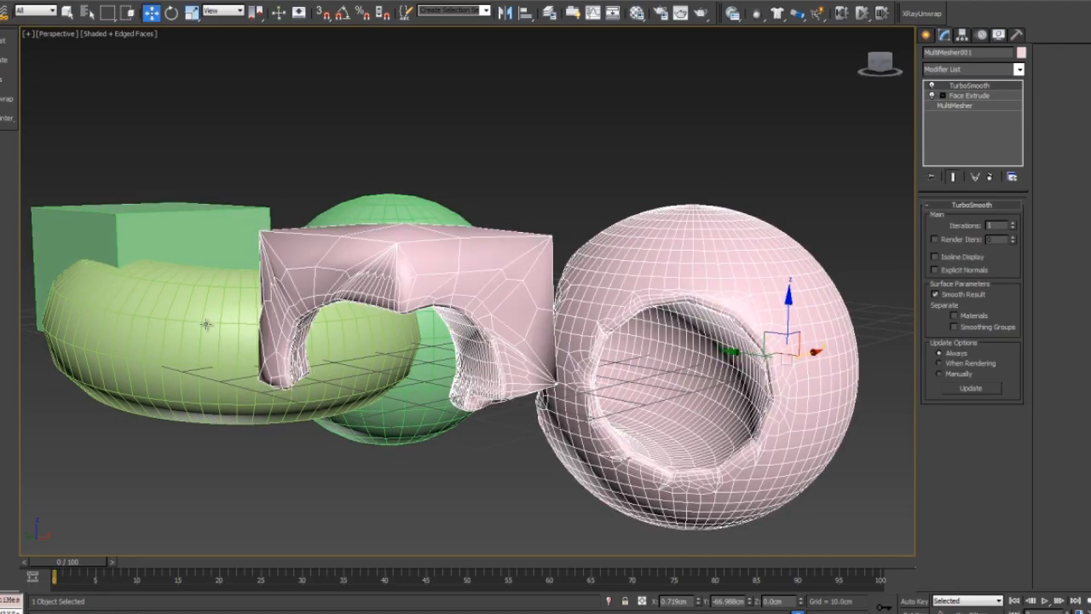
Step: Raise the torus over the tops of the green box and sphere, and make the MultiMesher's TurboSmooth separate by Smoothing Groups
left_click(205, 323)
left_click_drag(238, 284, 433, 215)
left_click(748, 299)
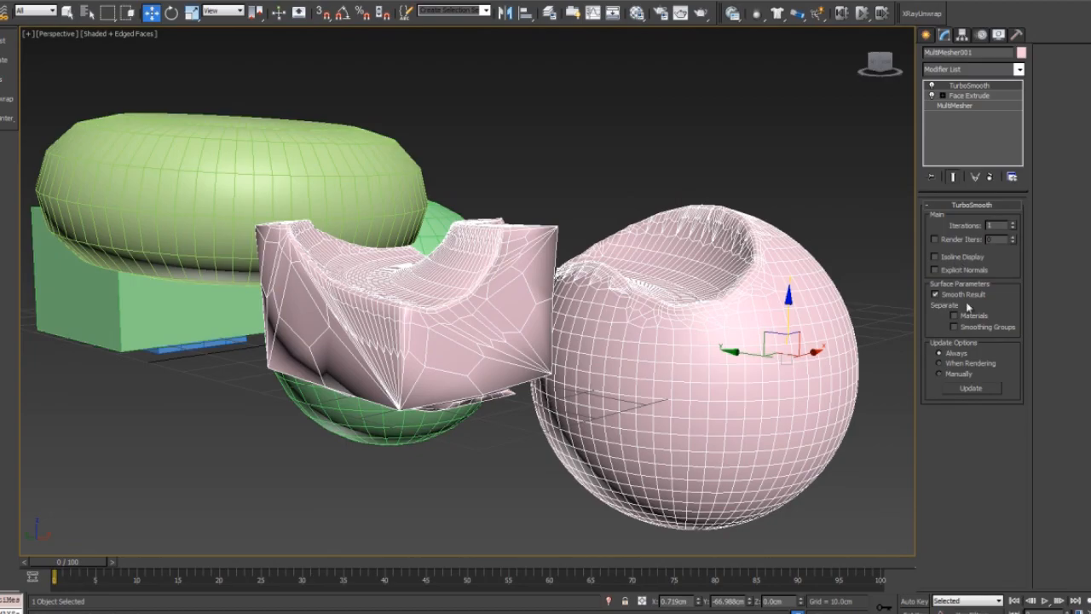
left_click(956, 327)
Step: Hide the edged faces and move the torus around the green sphere, to about X -14.3 cm, Y 14.7 cm, Z 4.8 cm
mouse_move(219, 170)
left_mouse_down()
mouse_move(219, 124)
mouse_move(211, 304)
left_mouse_up()
key("F3")
key("F3")
middle_click_drag(345, 280, 528, 247, "alt")
left_click_drag(417, 328, 548, 300)
middle_click_drag(548, 300, 559, 207, "alt")
scroll(513, 213, "down", 4)
Step: Create a PF Source particle emitter of about 31.9 by 31.1 cm beside the pink MultiMesher
left_click(926, 34)
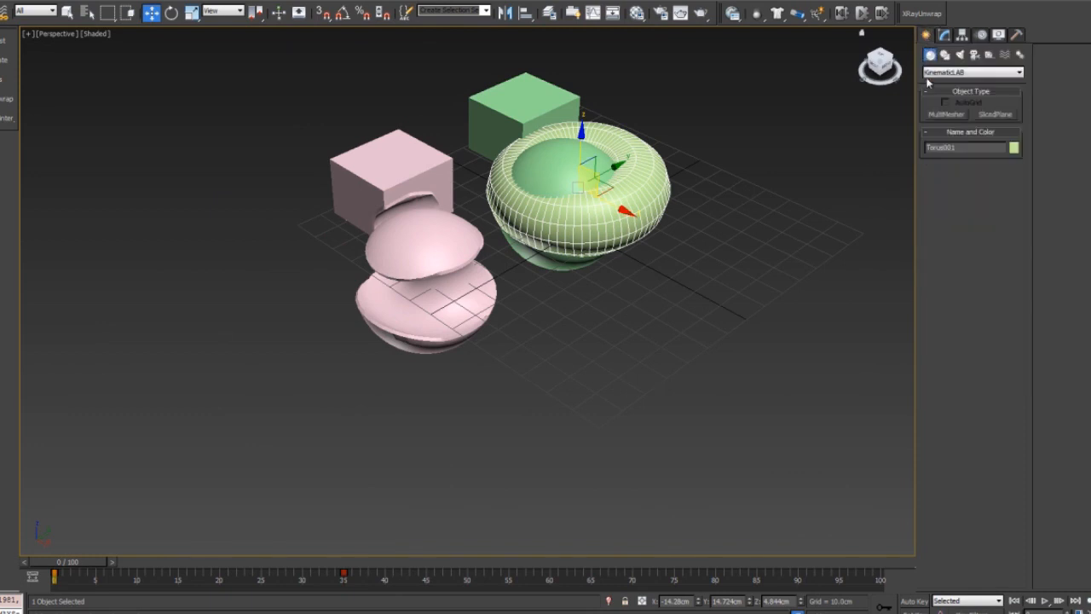
left_click(935, 73)
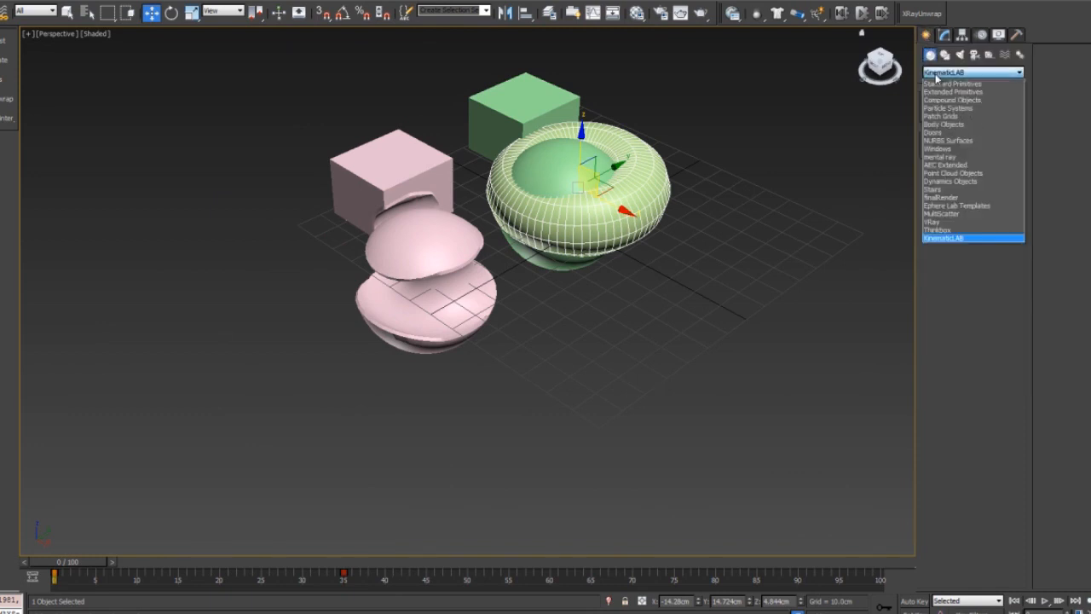
left_click(963, 109)
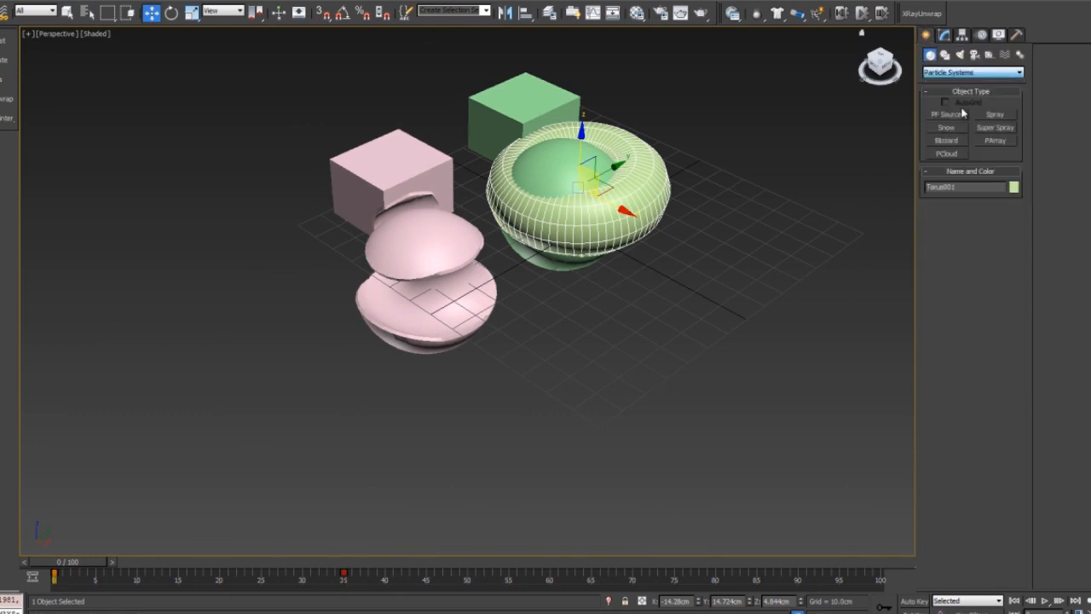
left_click(946, 114)
left_click_drag(210, 332, 197, 377)
key("w")
Step: Show the PF Source's parameters and scrub to frame 4 to check the emitted particle cubes
left_click(943, 34)
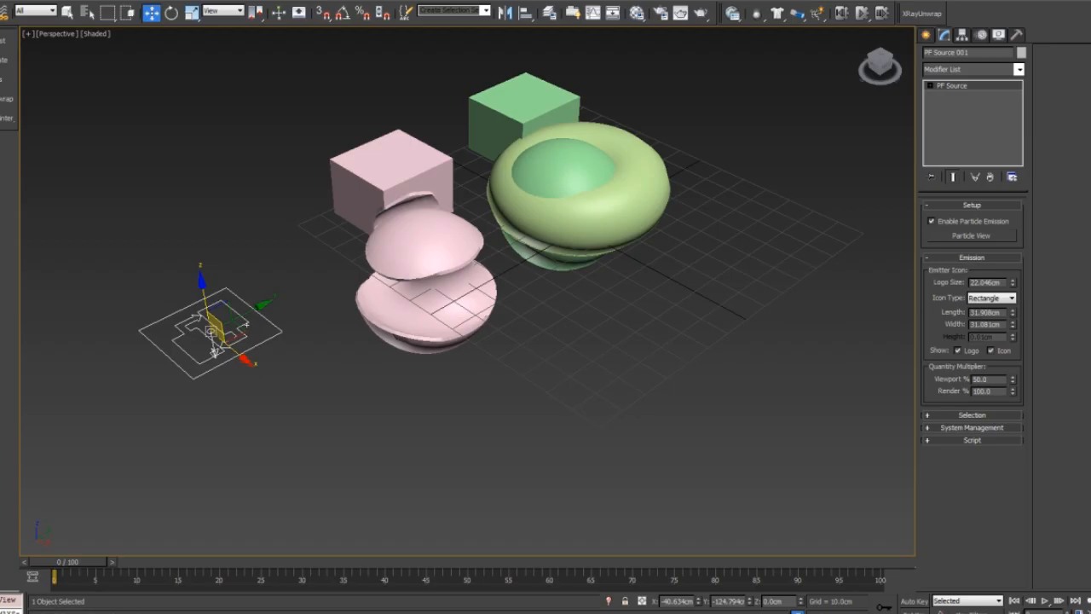
middle_click_drag(200, 214, 167, 212, "alt")
left_click_drag(53, 577, 94, 582)
key("w")
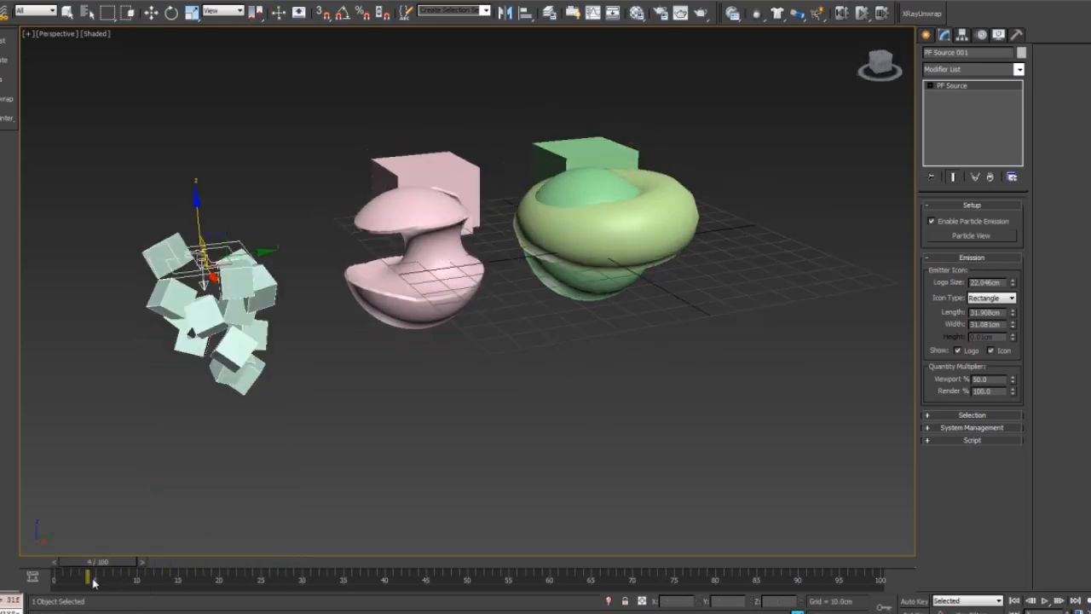
Step: Create a Mesher compound object near the particle emitter and pick PF Source 001 as its source
left_click(457, 216)
middle_click_drag(259, 268, 453, 285)
middle_click_drag(786, 161, 681, 216, "alt")
left_click(927, 36)
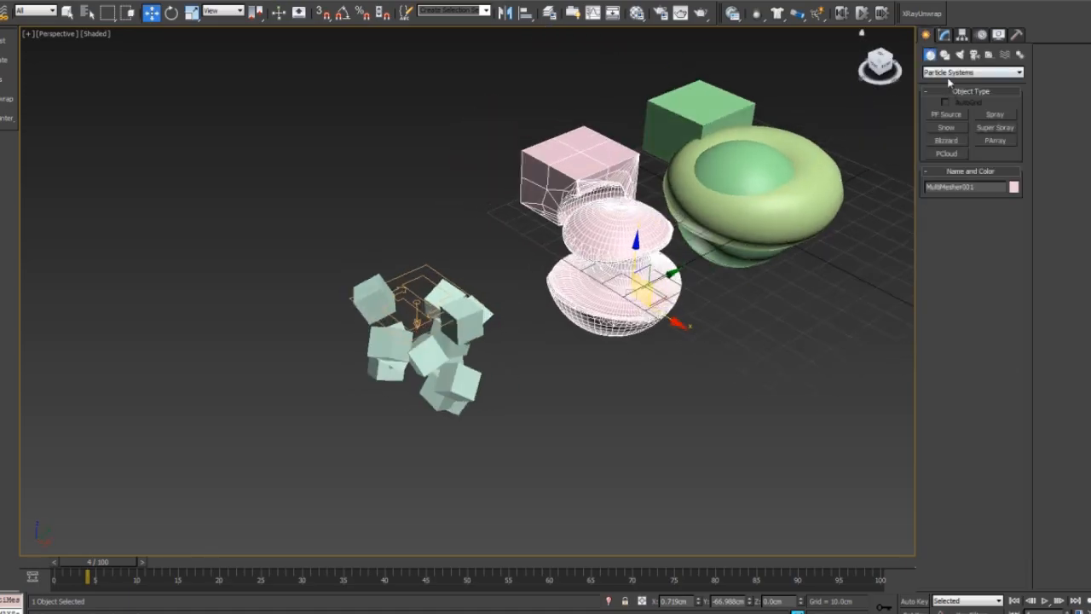
left_click(945, 73)
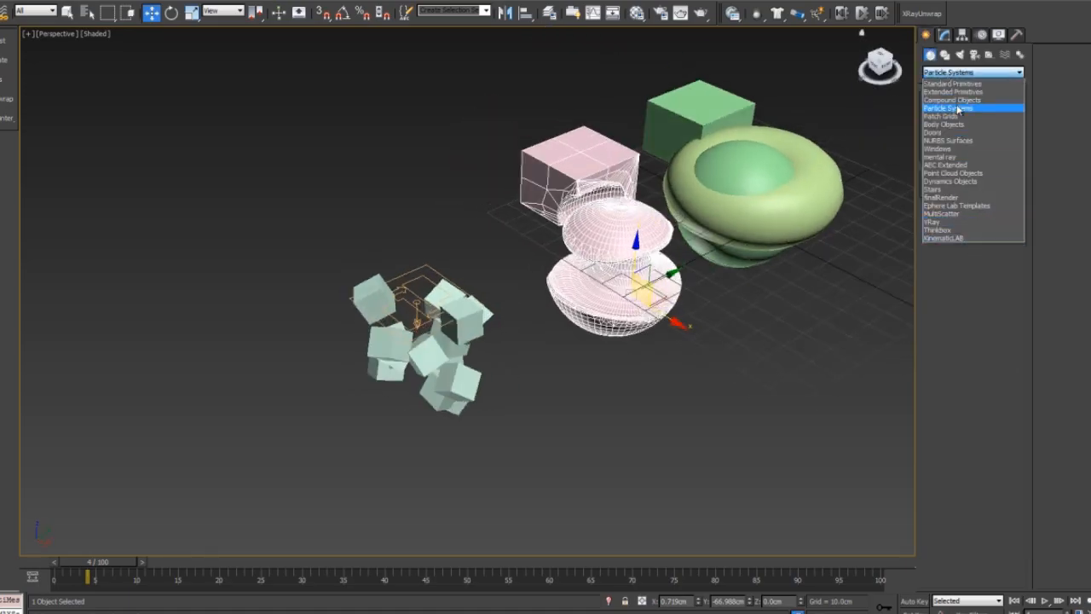
left_click(956, 99)
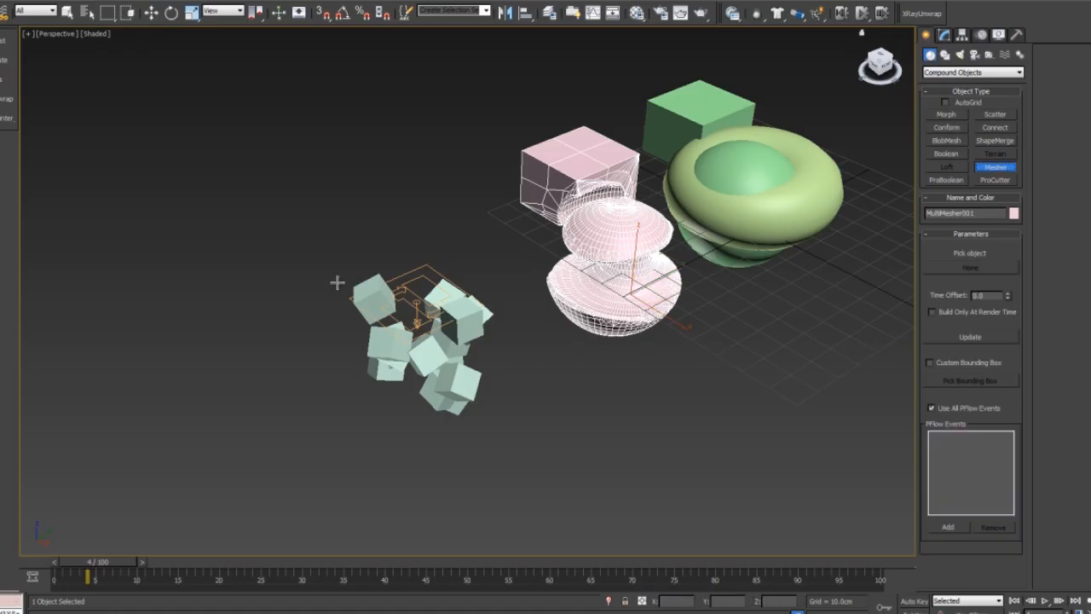
left_click(459, 236)
right_click(711, 315)
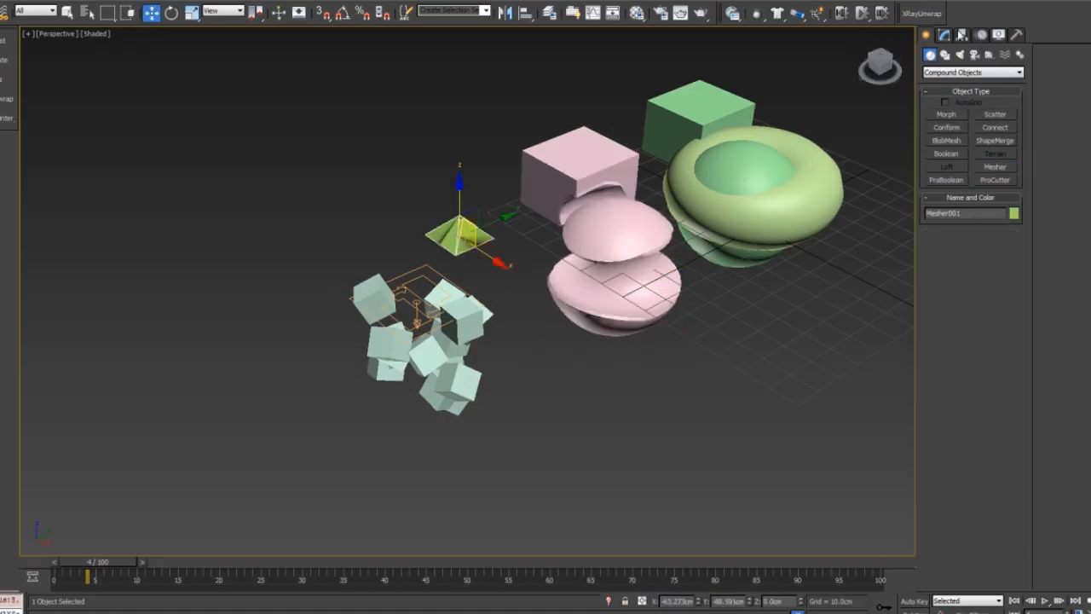
left_click(946, 36)
left_click(454, 333)
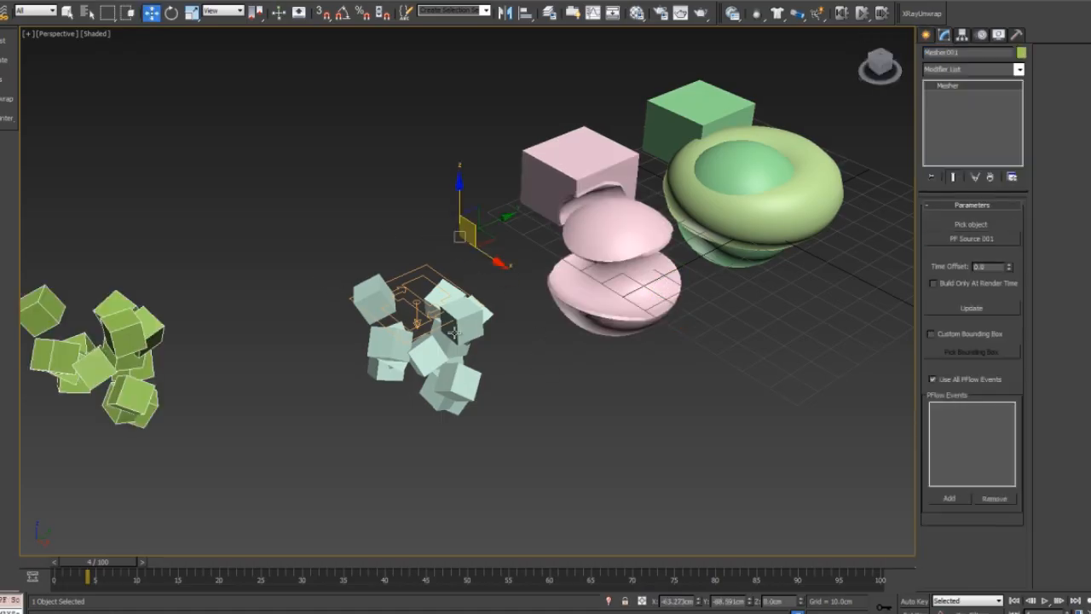
Step: Move the Mesher so its green cubes sit next to the original particles, and scrub the animation to frame 19
middle_click_drag(484, 300, 595, 247)
scroll(576, 259, "down", 3)
left_click_drag(565, 257, 884, 317)
left_click_drag(79, 566, 213, 562)
left_click_drag(886, 308, 772, 160)
Step: Remove TurboSmooth from the MultiMesher and try adding PF Source 001 to its source objects
left_click(623, 201)
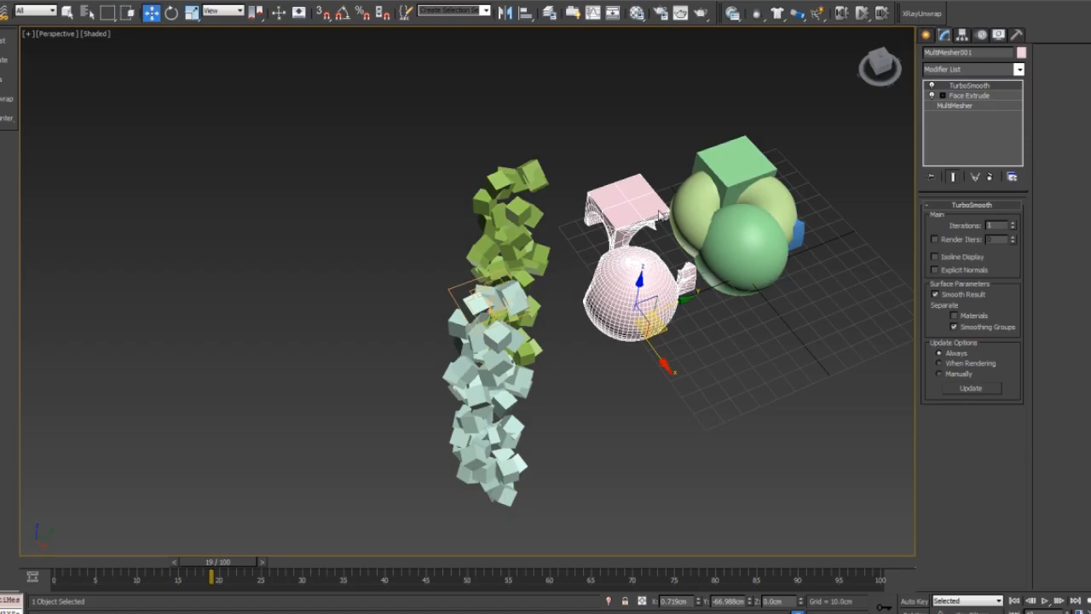
left_click(1010, 178)
left_click(967, 97)
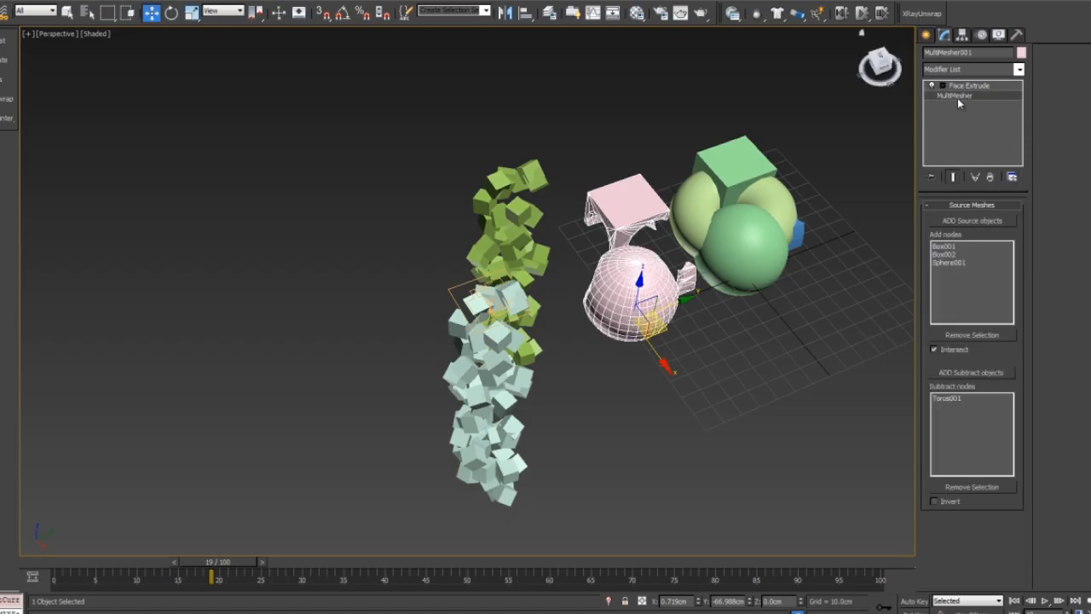
left_click(971, 221)
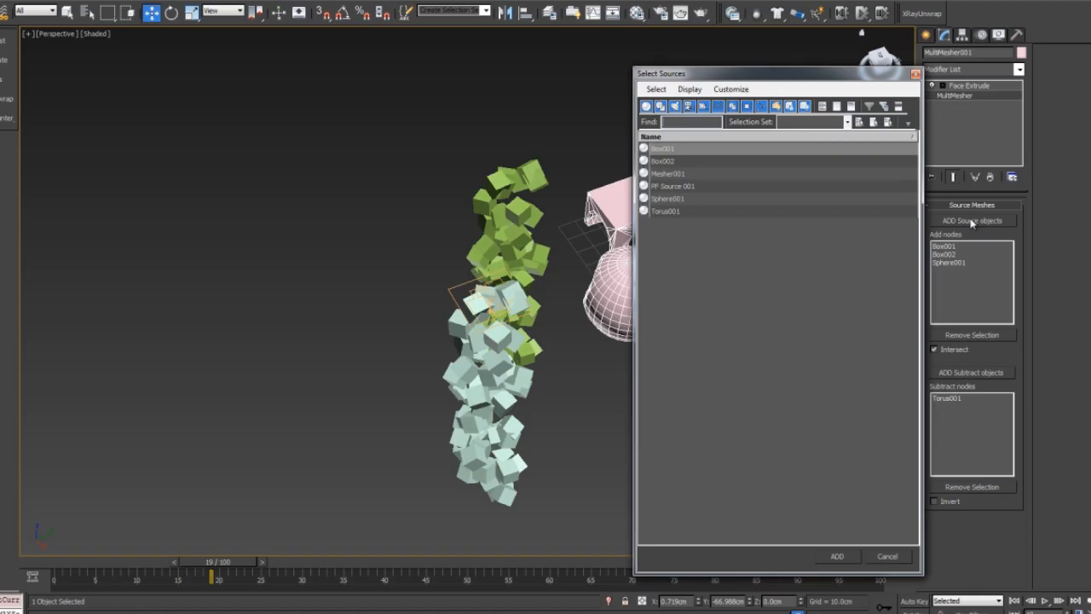
double_click(674, 185)
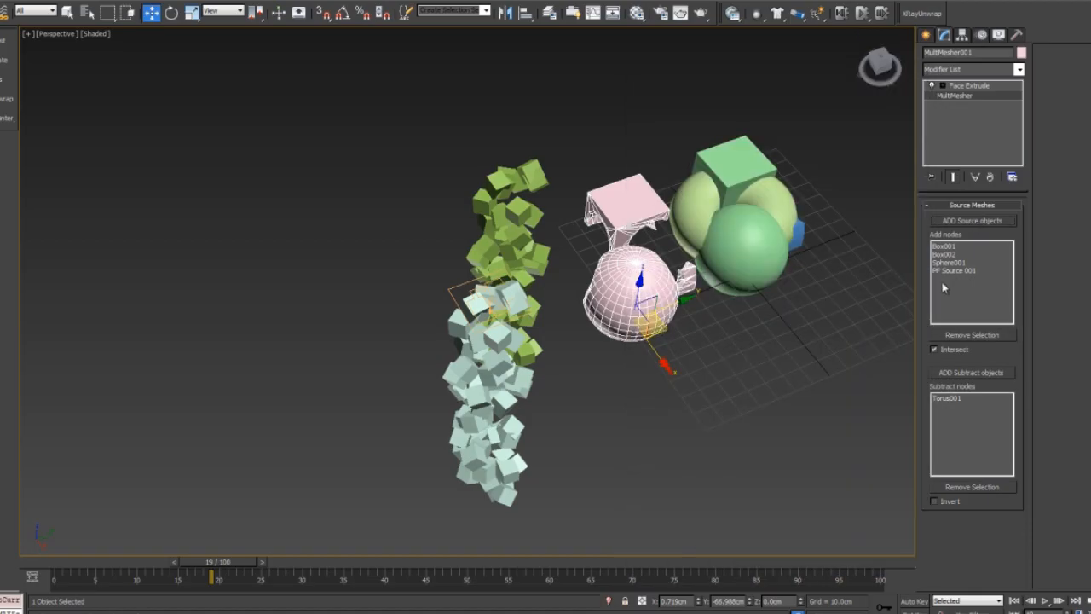
Step: Use Mesher001 instead of PF Source 001 as a MultiMesher source, and move the MultiMesher to about X 113.2 cm, Y -20.4 cm
left_click(966, 222)
double_click(671, 175)
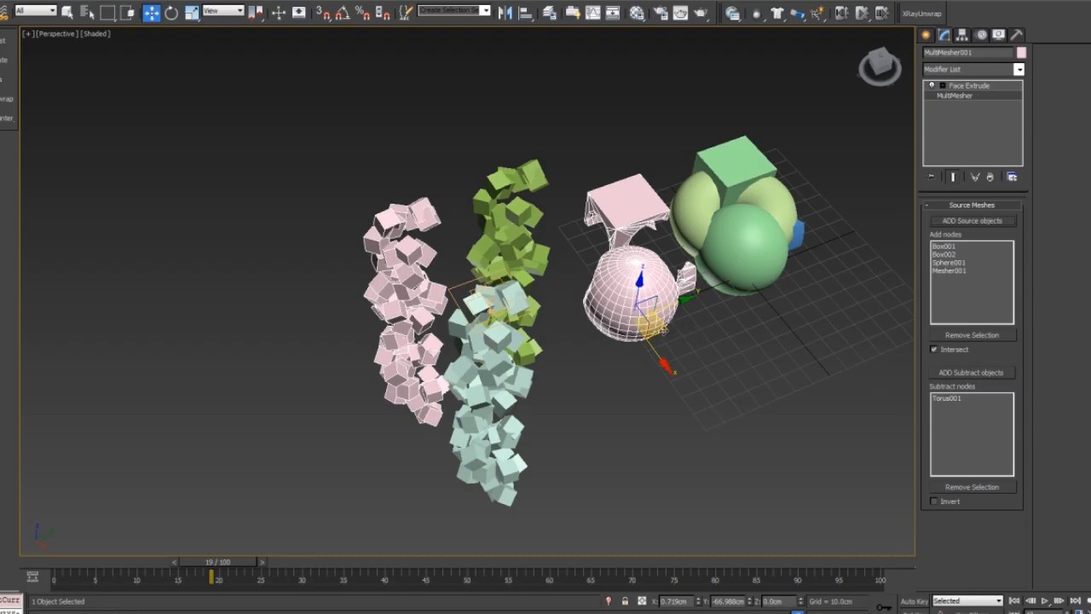
left_click_drag(659, 328, 888, 479)
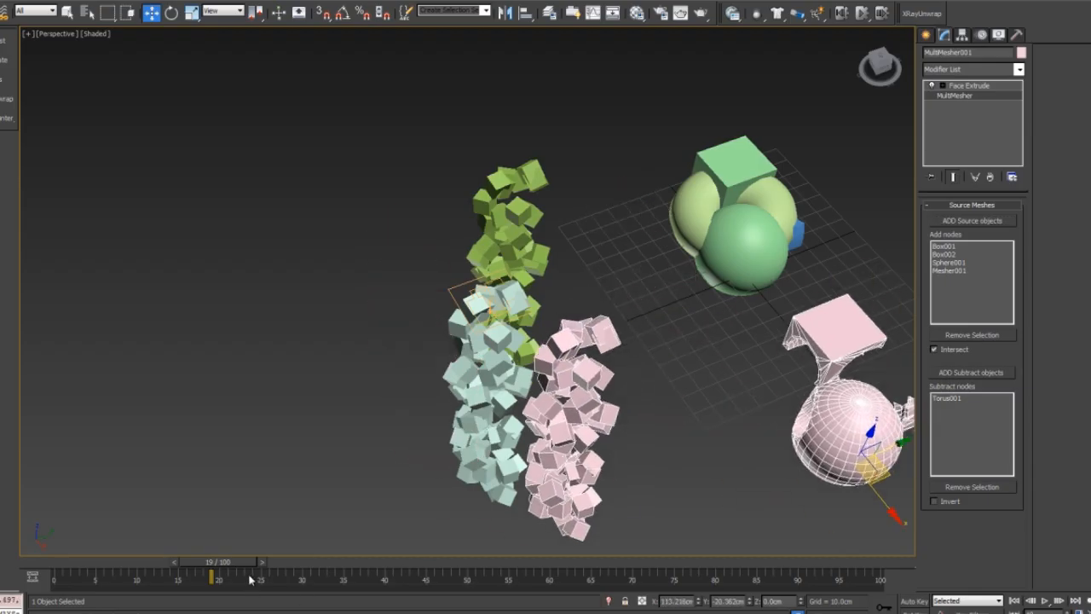
Step: Scrub the animation to frame 26 to compare the meshed particles, and select the green Mesher
left_click_drag(212, 567, 269, 562)
key("w")
left_click(537, 229)
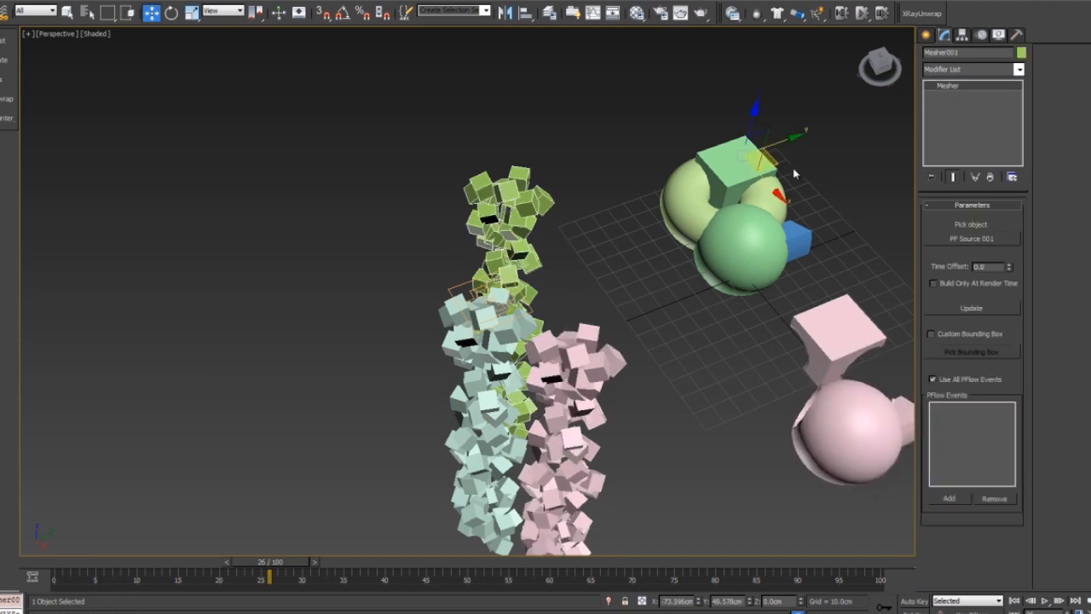
Step: Move the Mesher over the source primitives and raise it, to about X 35.2 cm, Y 131.3 cm, Z 85.2 cm
left_click_drag(773, 165, 910, 152)
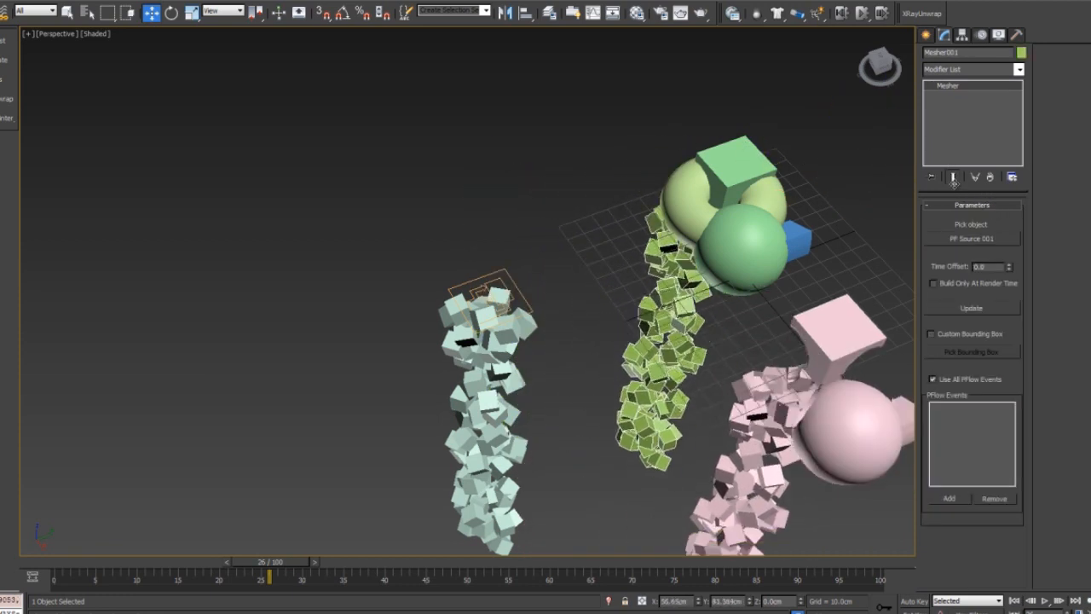
middle_click_drag(804, 154, 859, 110, "alt")
left_click_drag(657, 168, 738, 51)
middle_click_drag(776, 131, 474, 203, "alt")
Step: Examine in wireframe where the particle cubes meet the MultiMesher's sphere while scrubbing the animation to frame 21
key("F3")
scroll(728, 258, "up", 2)
left_click_drag(262, 571, 178, 549)
key("w")
scroll(404, 301, "up", 5)
middle_click_drag(409, 384, 535, 328, "alt")
left_click_drag(185, 571, 230, 576)
key("w")
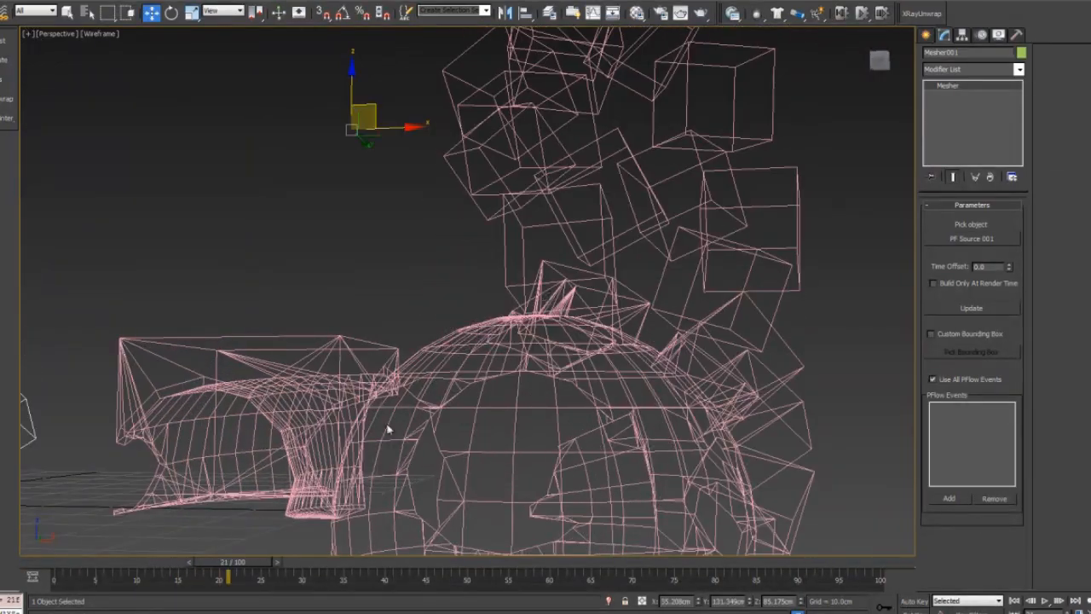
Step: Return the viewport to shaded display and remove Mesher001 from the MultiMesher's source objects
left_click(579, 319)
middle_click_drag(584, 361, 585, 385, "alt")
scroll(525, 327, "down", 4)
key("F3")
middle_click_drag(446, 301, 480, 215)
scroll(480, 215, "down", 3)
mouse_move(433, 269)
middle_mouse_down()
mouse_move(504, 219)
mouse_move(496, 302)
middle_mouse_up()
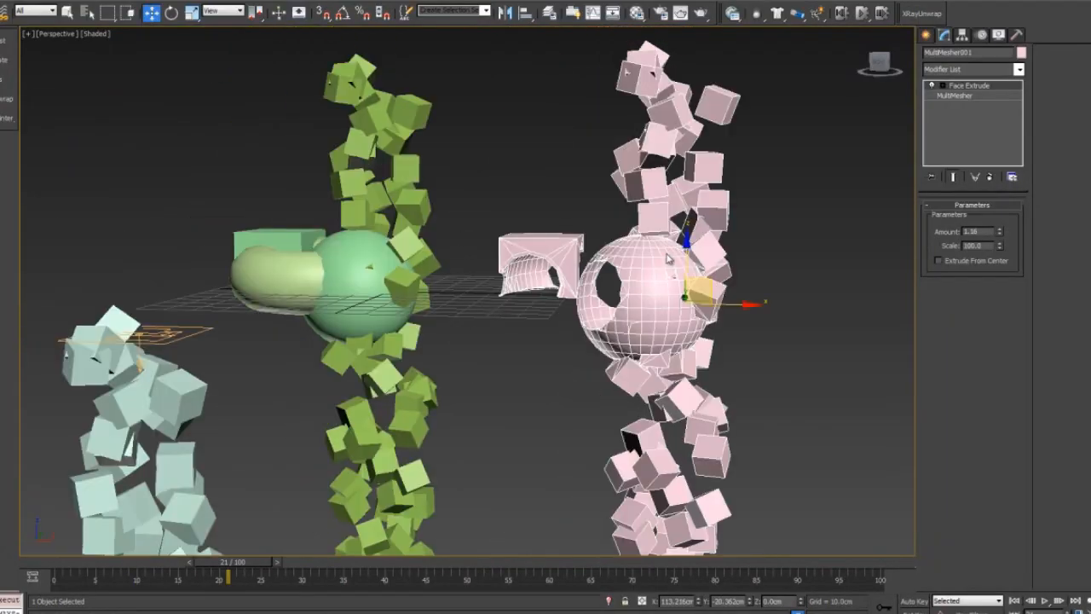
left_click(962, 97)
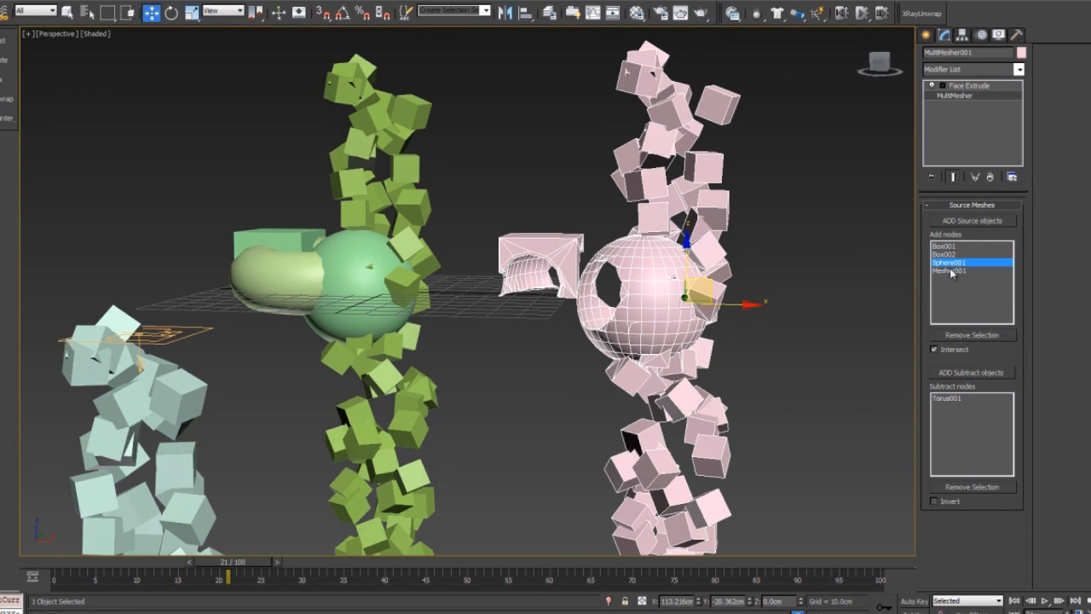
left_click(972, 336)
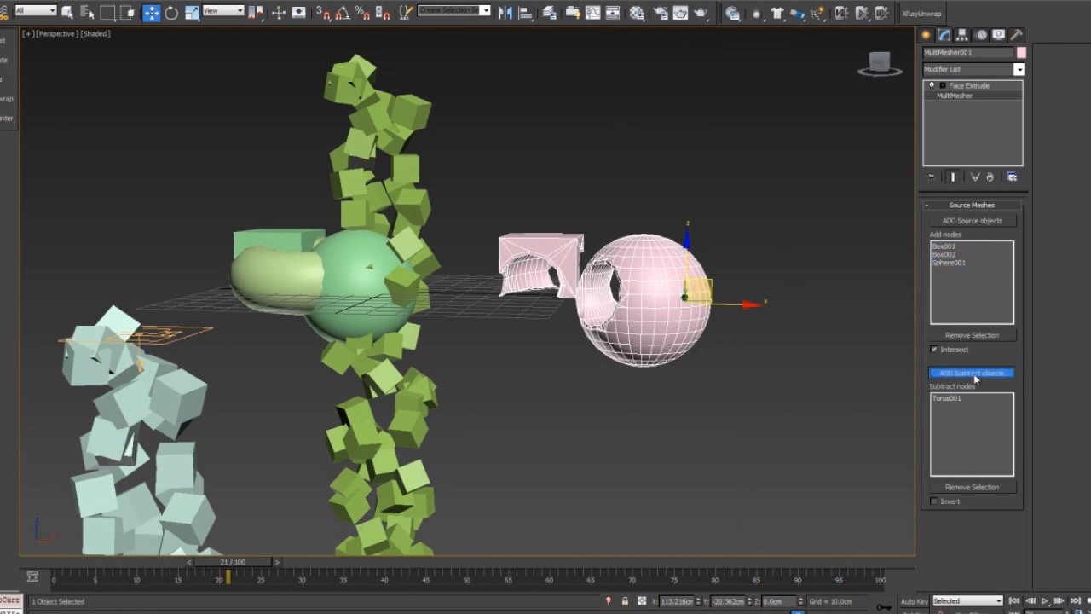
Step: Add Mesher001 to the MultiMesher's subtract objects
left_click(975, 373)
left_click(669, 174)
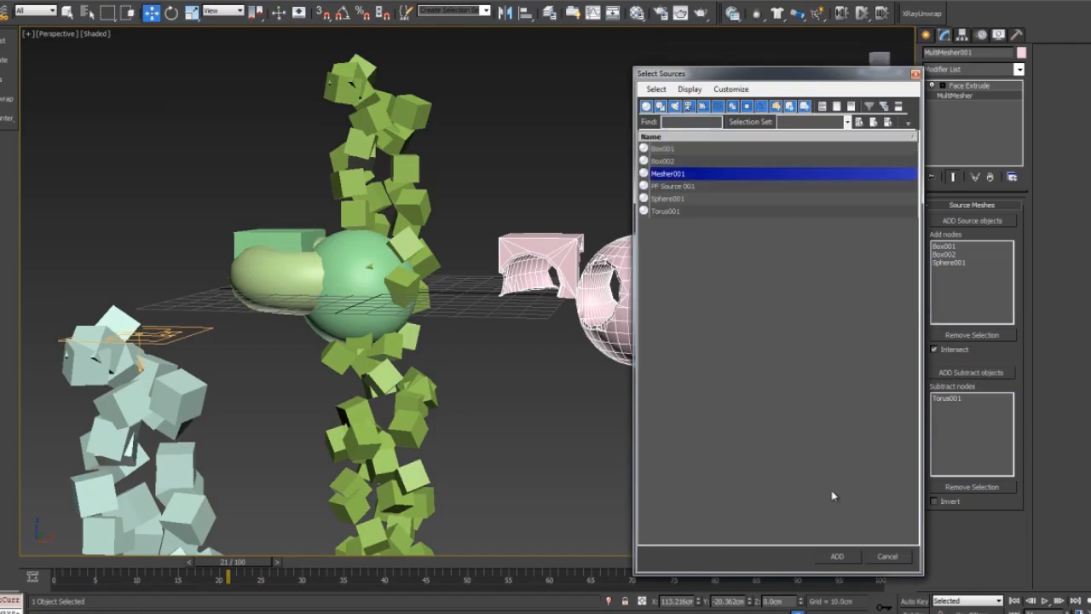
left_click(839, 555)
mouse_move(766, 354)
middle_mouse_down("alt")
mouse_move(759, 359)
mouse_move(770, 365)
middle_mouse_up("alt")
Step: Shift the green Mesher along the X axis so its cubes cut into the side of the source sphere
left_click(366, 182)
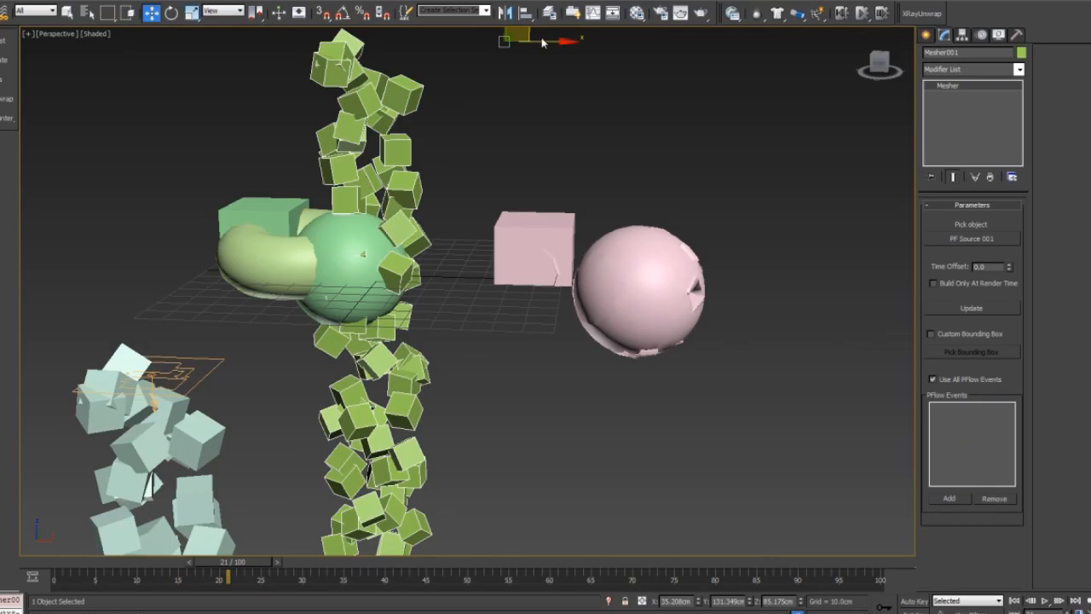
left_click_drag(544, 40, 576, 49)
middle_click_drag(691, 319, 655, 324, "alt")
Step: Select the MultiMesher and scrub the animation to frame 19 to examine how the particle cubes are subtracted from the sphere
left_click(680, 308)
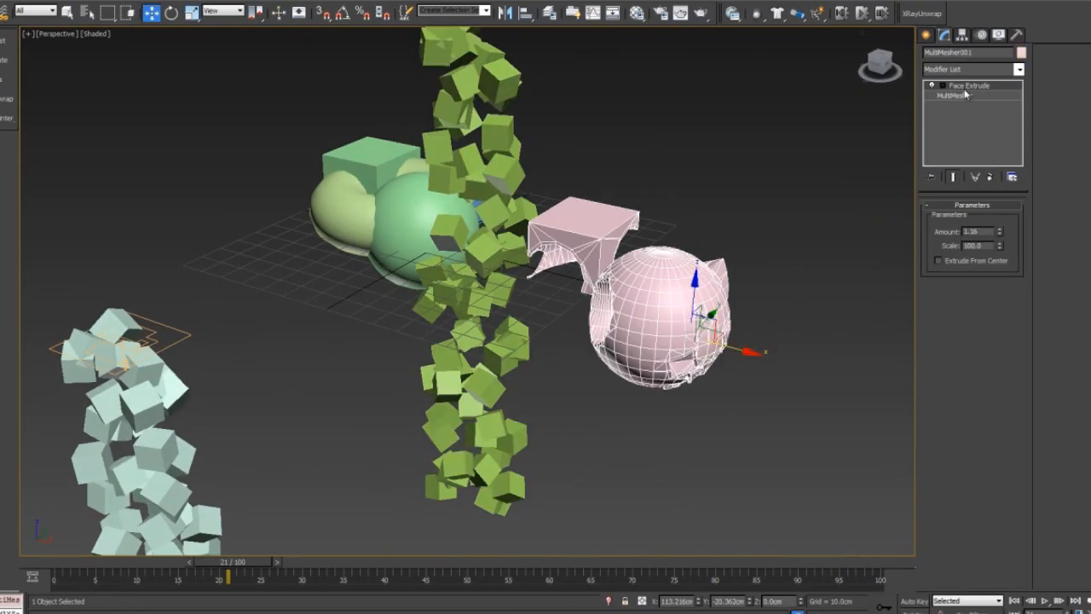
left_click(738, 180)
left_click(663, 306)
mouse_move(663, 309)
middle_mouse_down("alt")
mouse_move(651, 285)
mouse_move(650, 294)
middle_mouse_up("alt")
left_click_drag(213, 569, 222, 610)
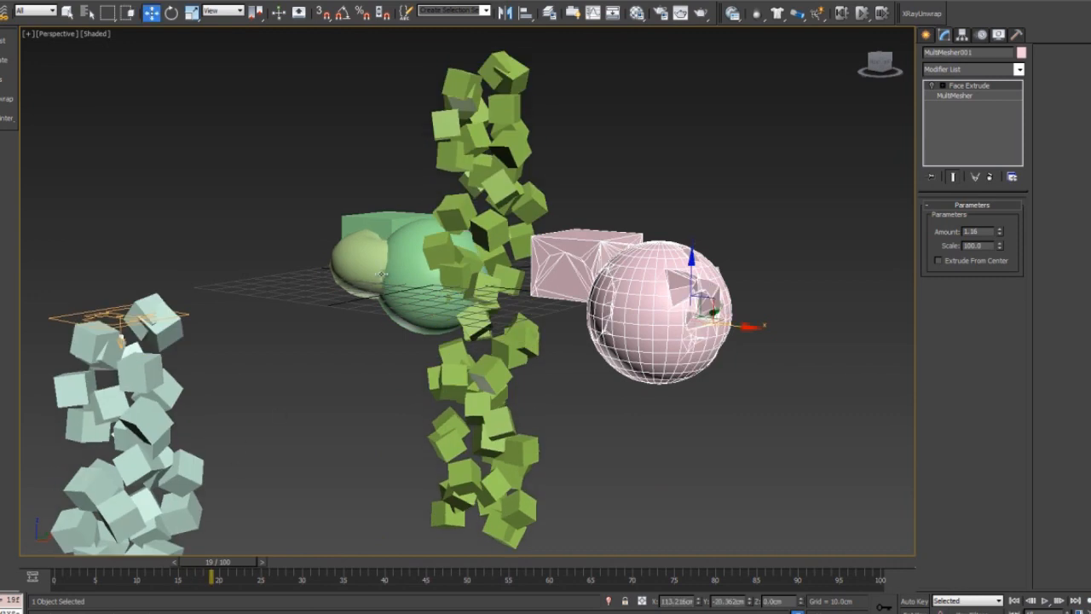
Step: Select the torus, scrub the animation to frame 25, and show edged faces on the shaded objects
left_click(368, 223)
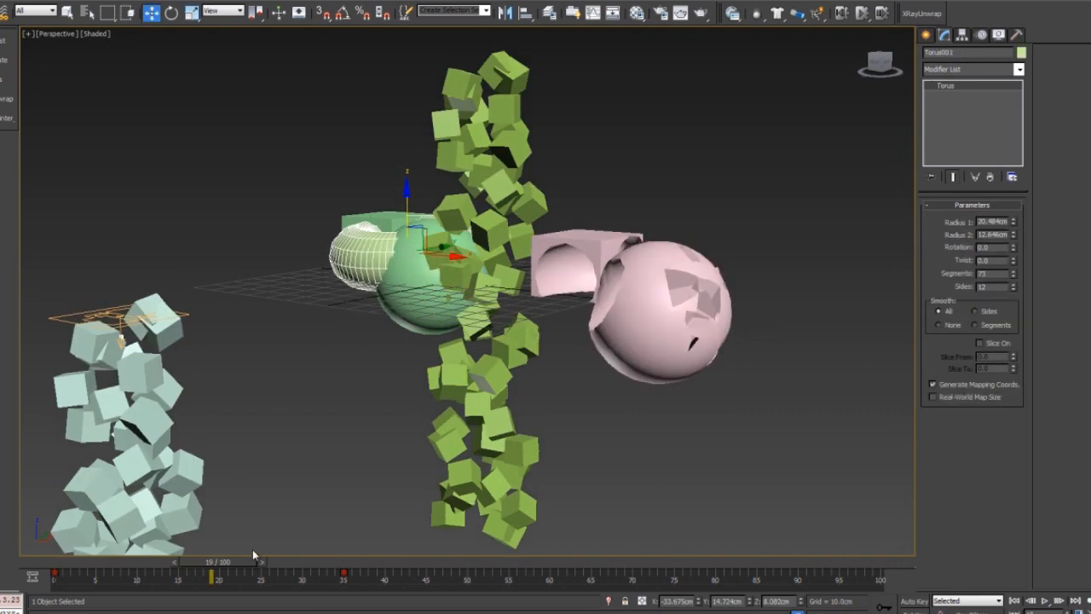
mouse_move(225, 568)
left_mouse_down()
mouse_move(385, 571)
mouse_move(261, 576)
left_mouse_up()
key("F4")
key("w")
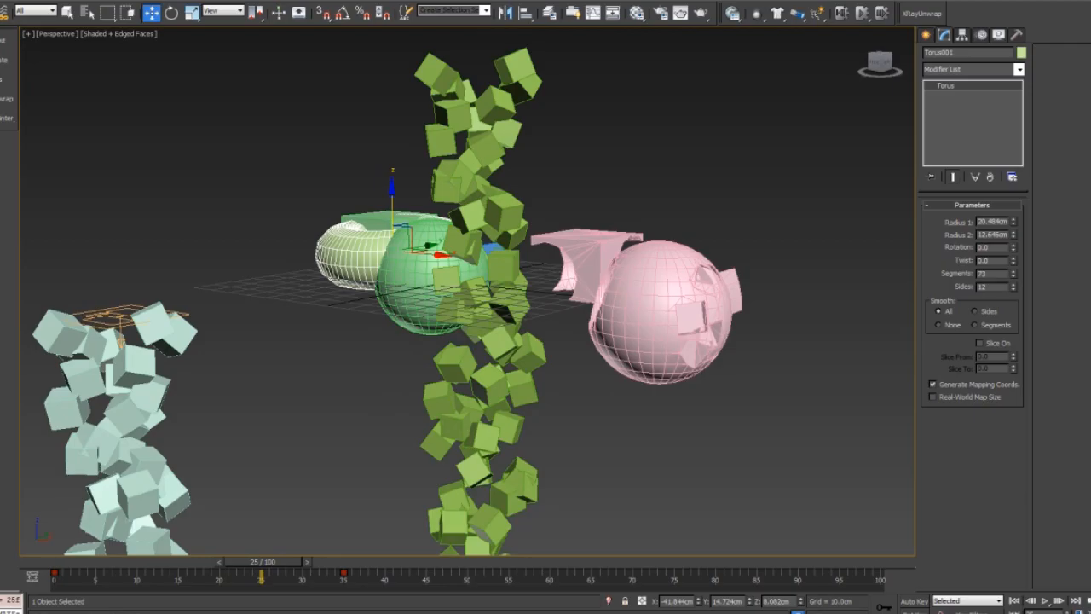